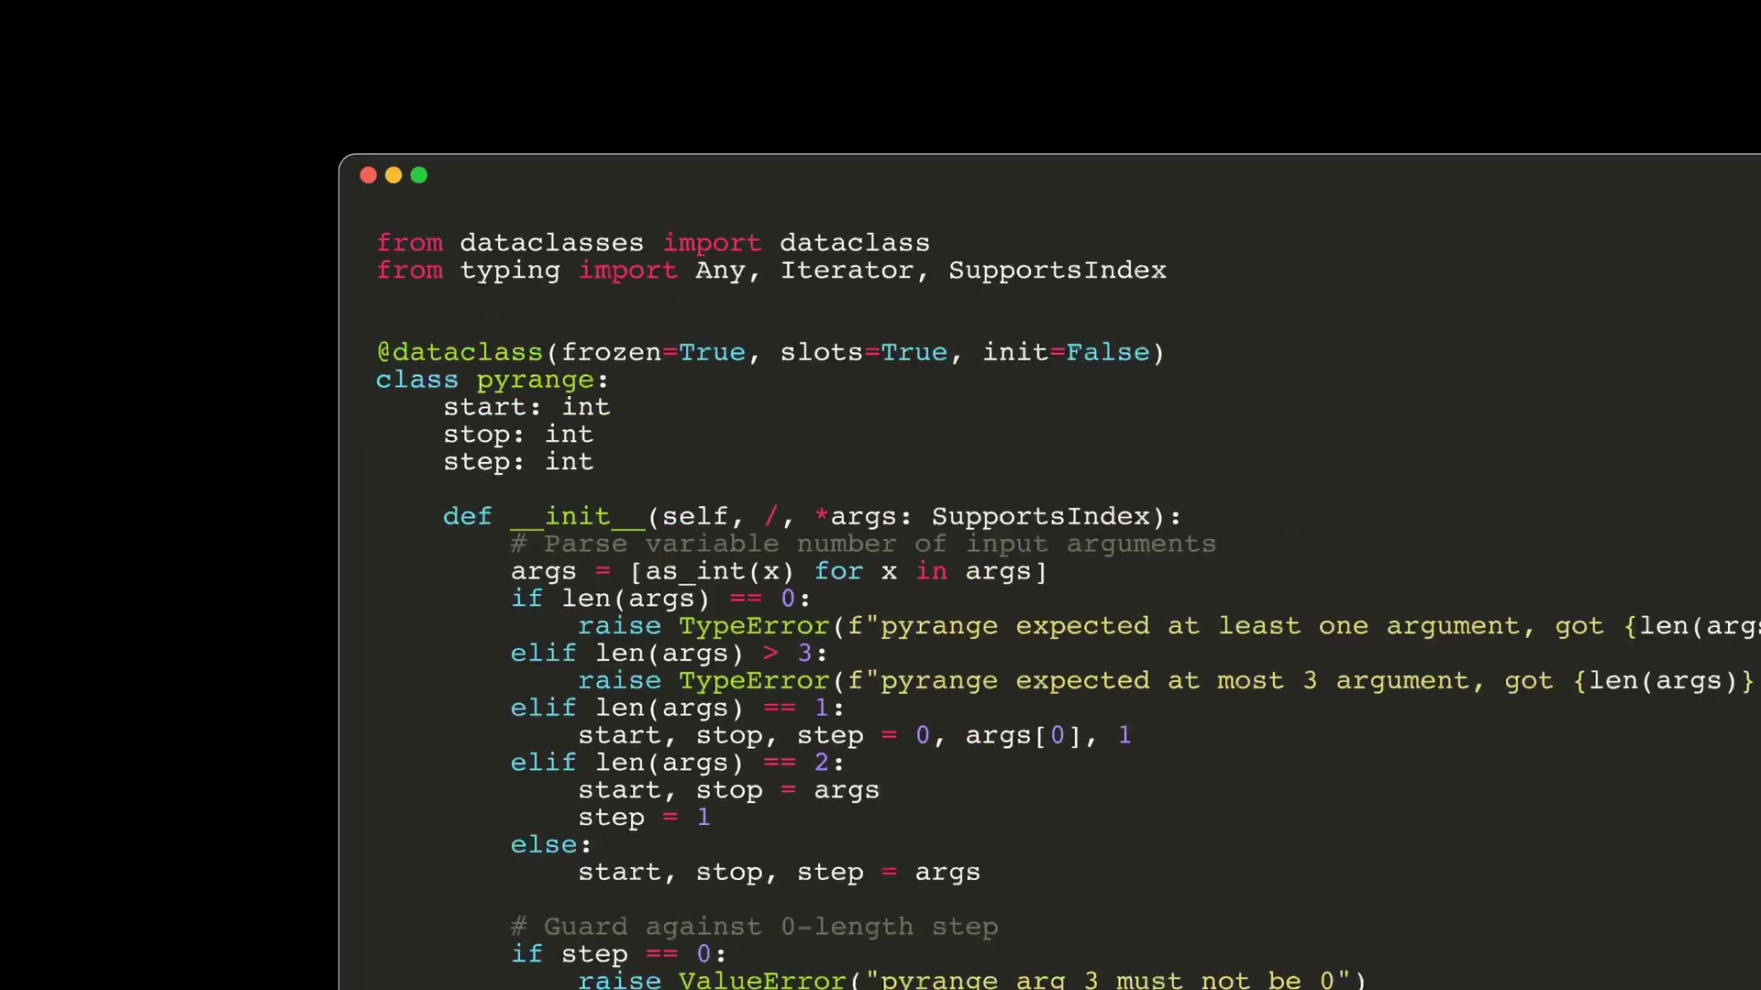
pyautogui.write('im')
pyautogui.write('port mat')
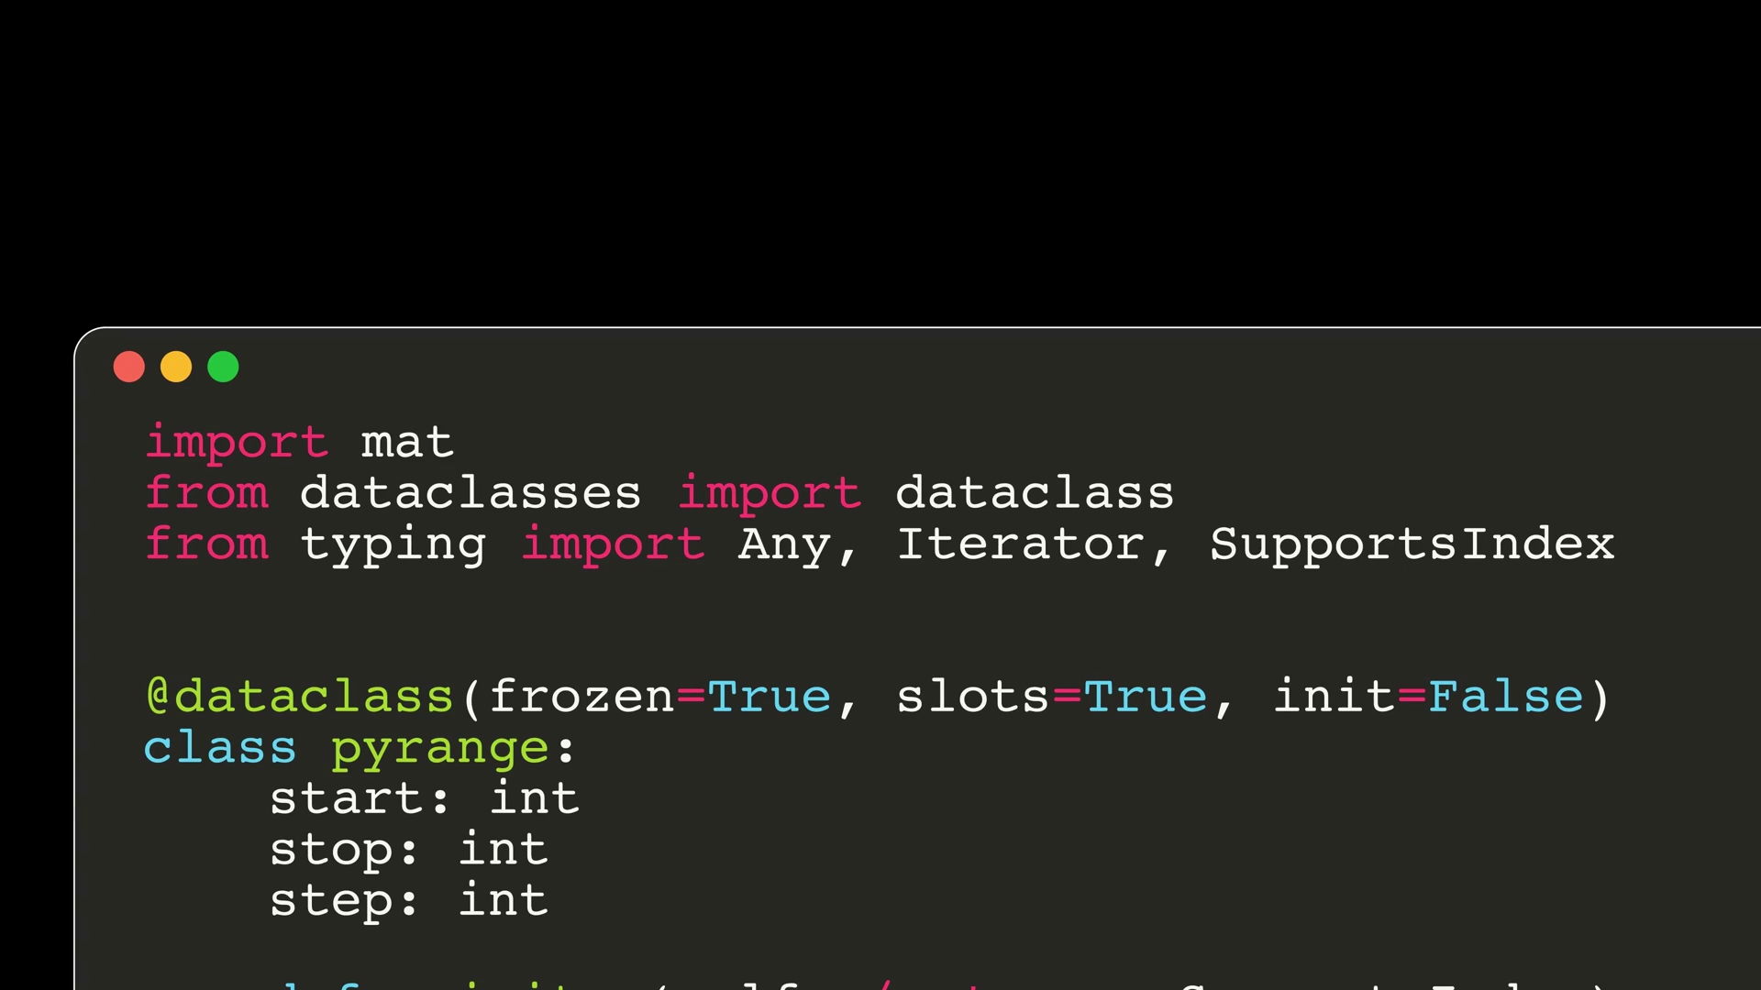
pyautogui.write('h')
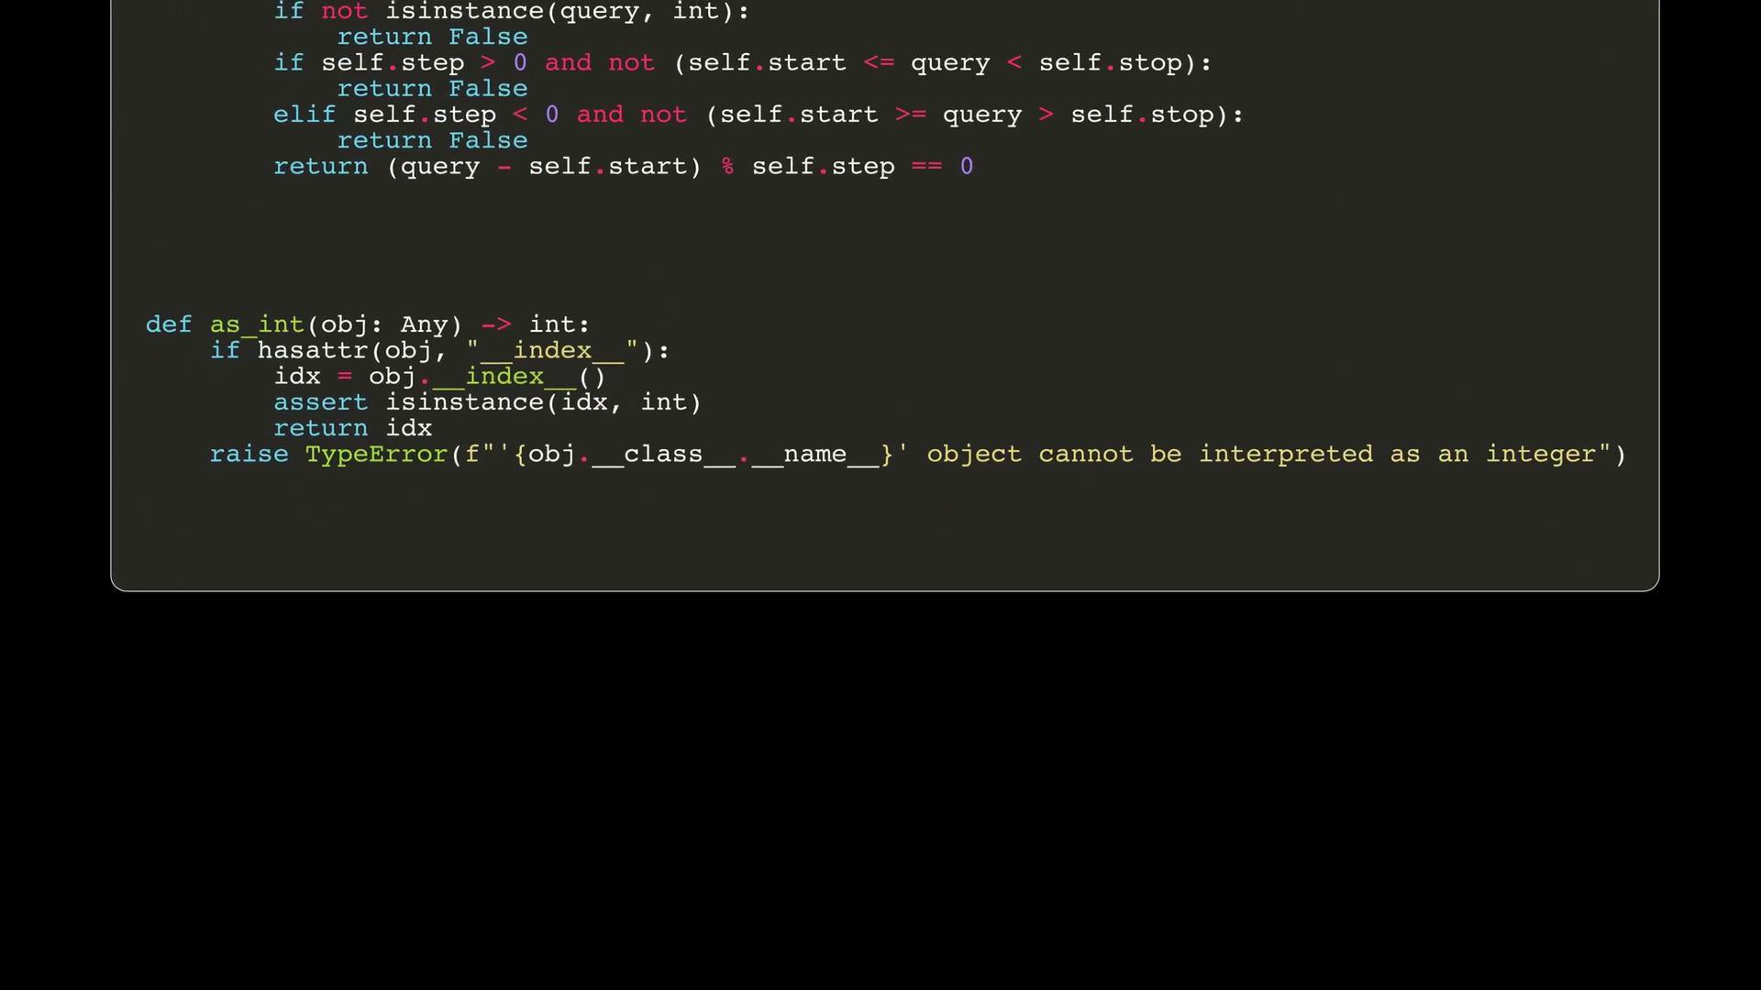
pyautogui.write('def sign(x: float) -> int:')
# Write a sign helper using math.copysign and a __len__ method that clamps the length at zero
pyautogui.press('Return')
pyautogui.write('return int(math.copysign(1, x))')
pyautogui.write('def ')
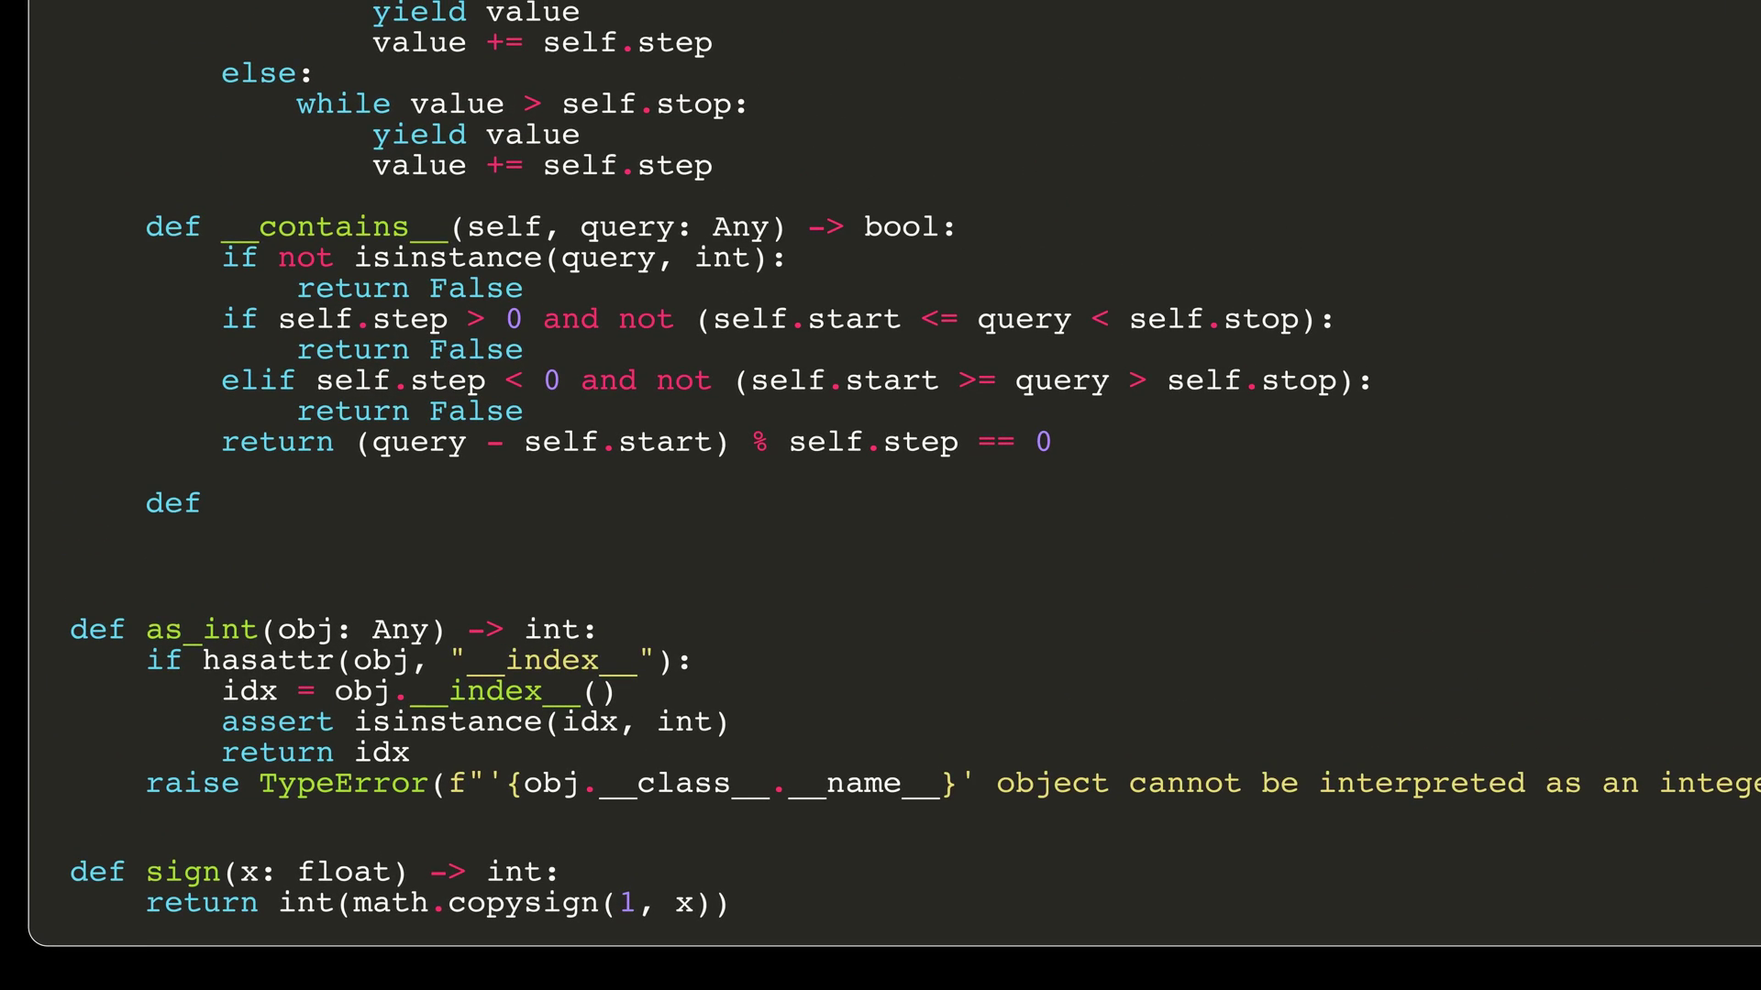
pyautogui.write('__len__(self) -> int:')
pyautogui.press('Return')
pyautogui.write('return max(1 + (self.stop - self.start - sign(self.step)) // self.step, 0)')
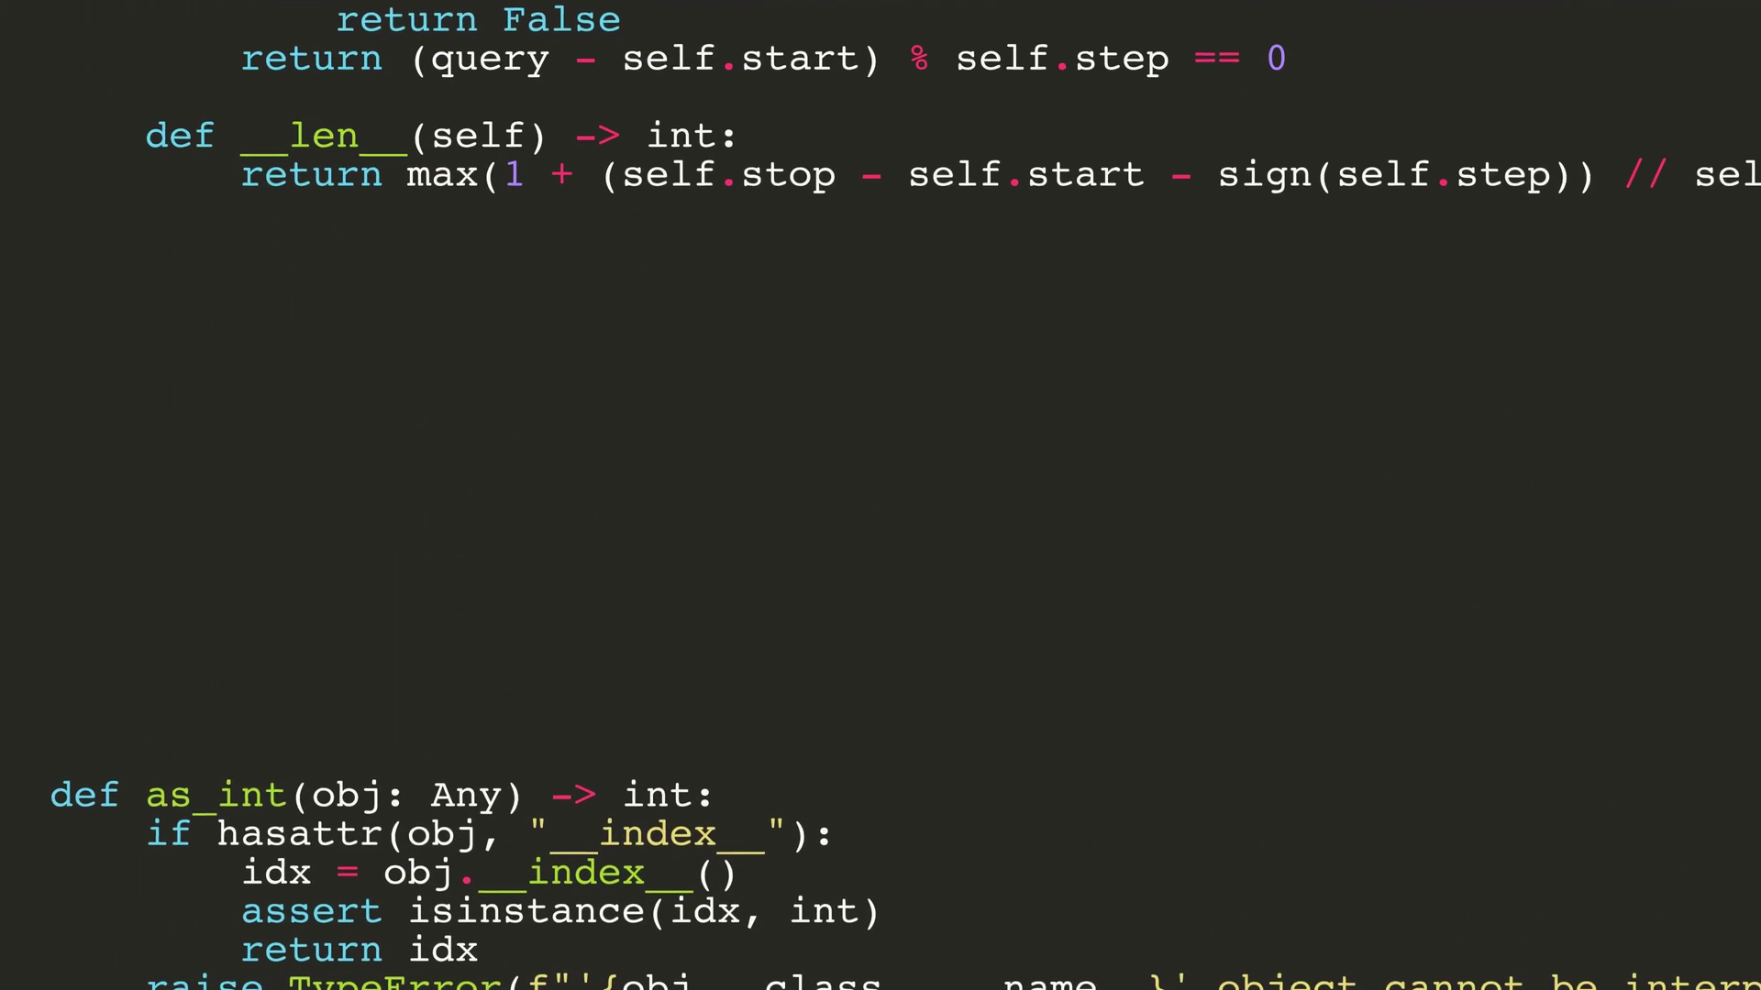
pyautogui.write('def count(self, key: Any')
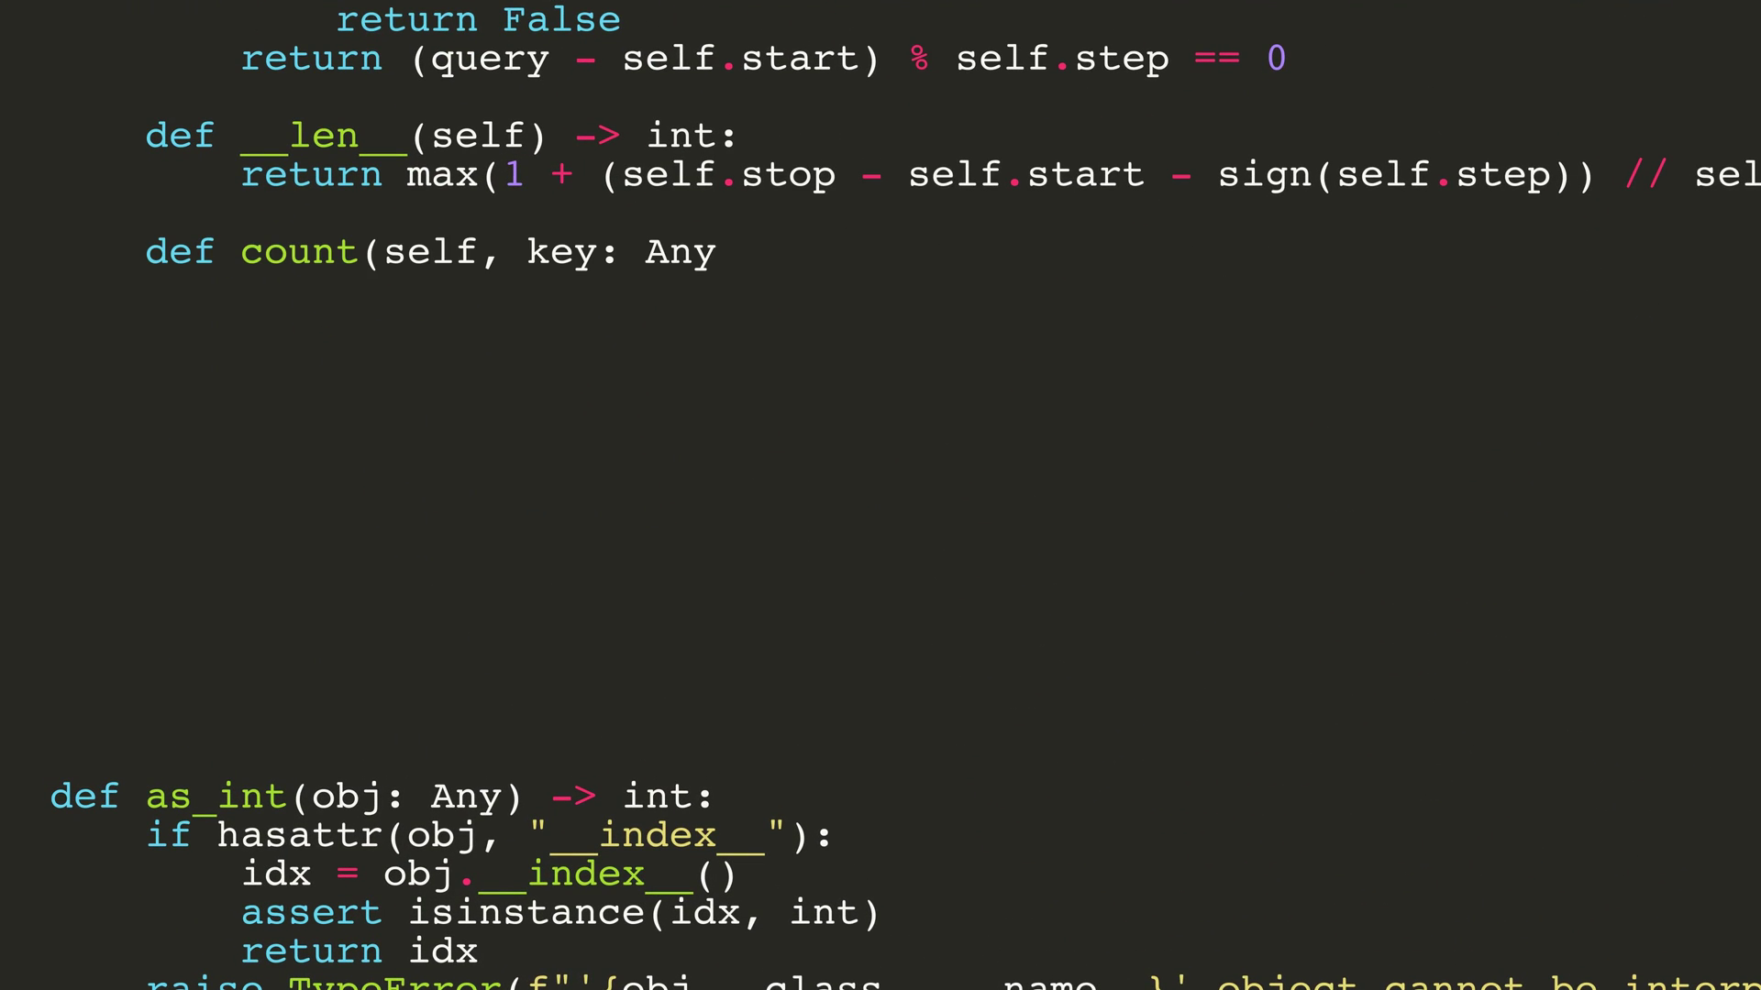
pyautogui.write(') -> int:')
# Write the count method and an index method with a docstring that raises ValueError for absent values
pyautogui.press('Return')
pyautogui.write('return int(key in sel')
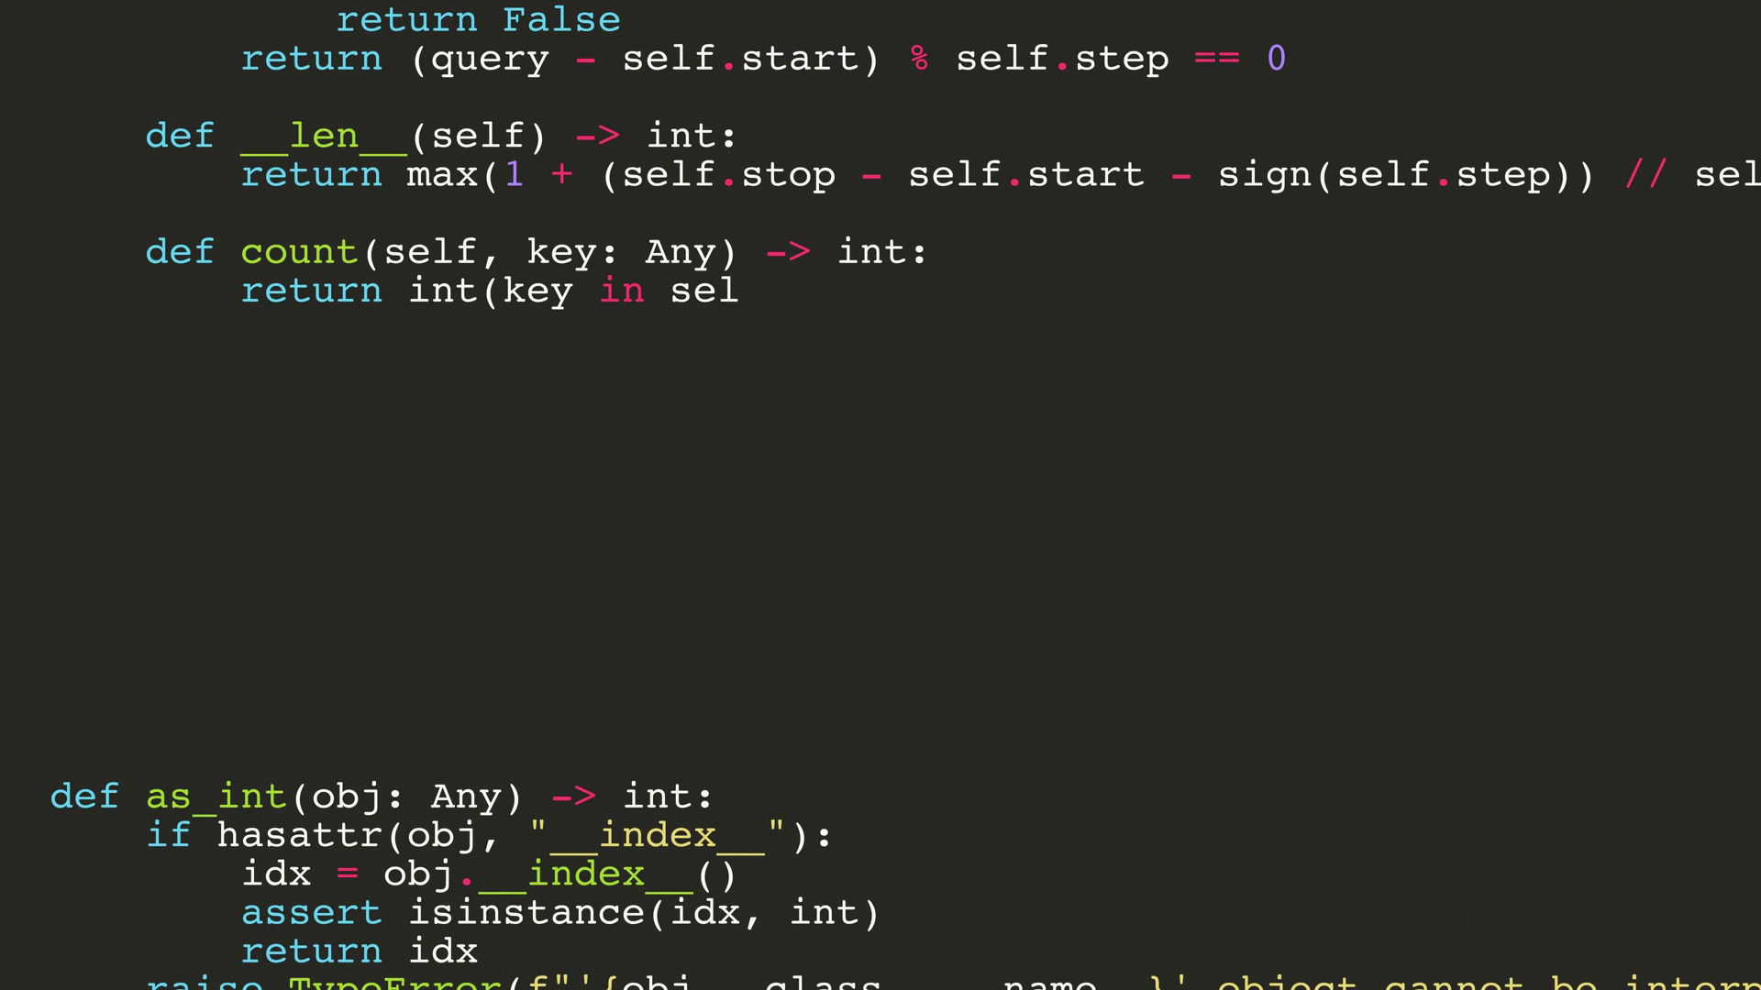
pyautogui.write('f)')
pyautogui.press('Return')
pyautogui.write('def index(self, value: int')
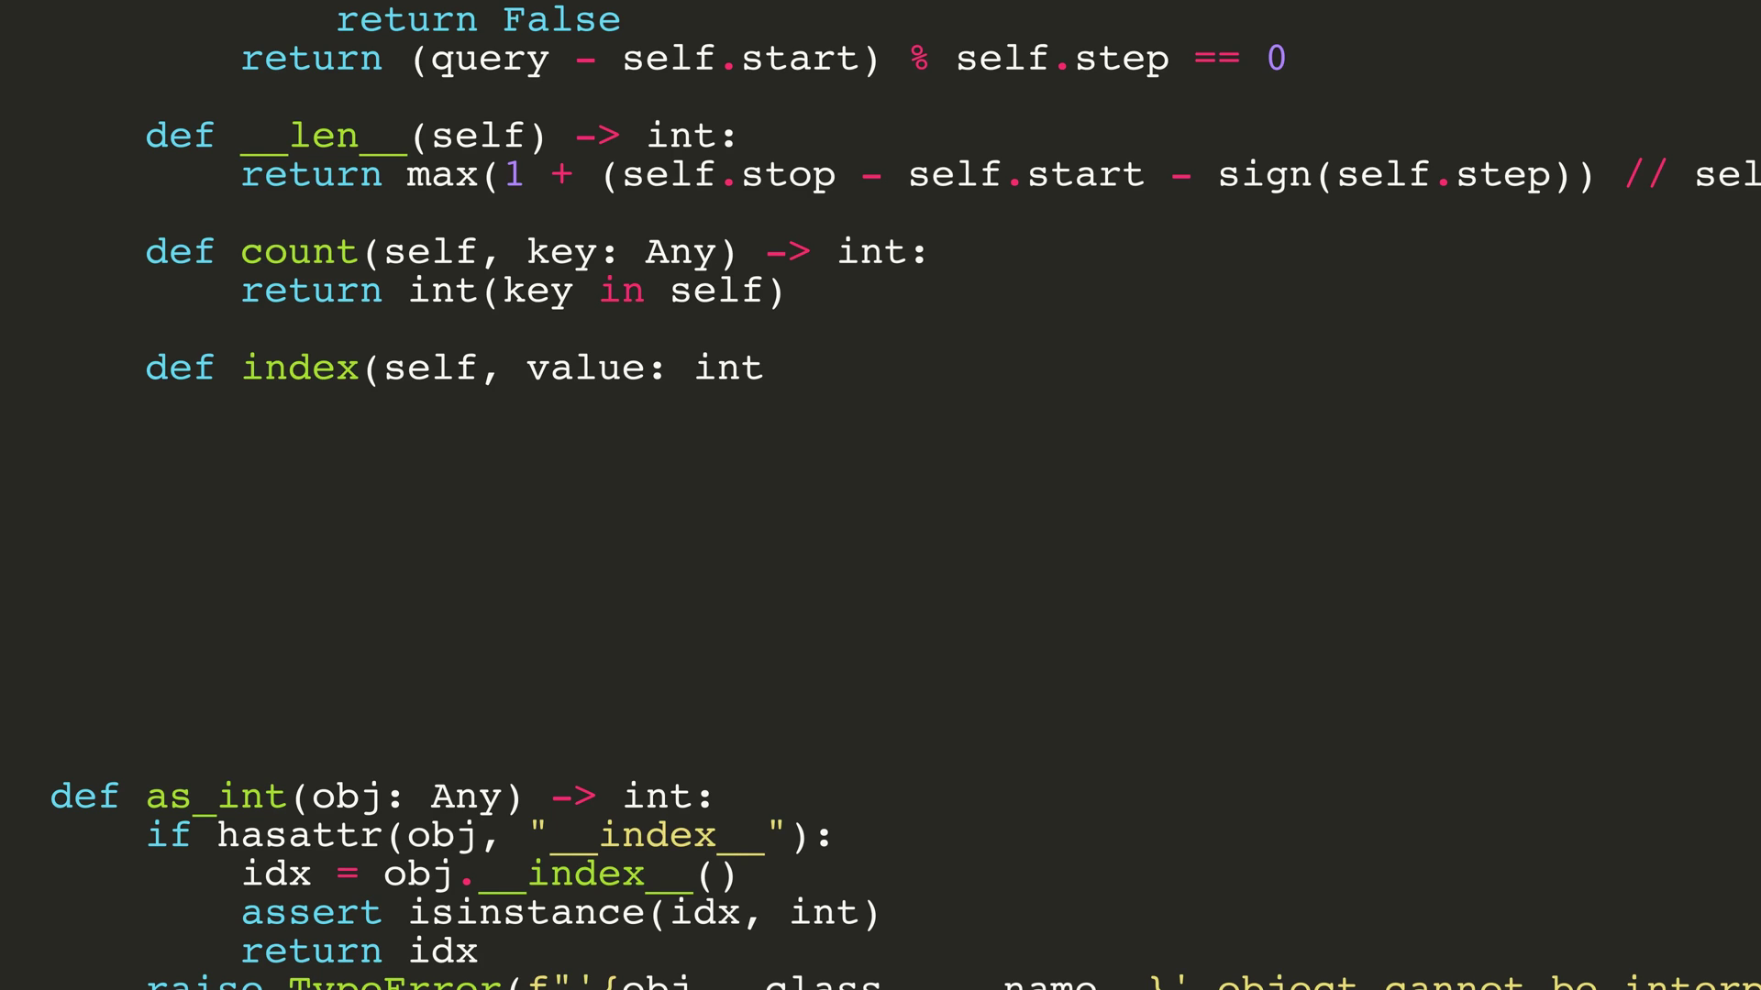
pyautogui.write(') -> int:  # type: ignore [override]')
pyautogui.press('Return')
pyautogui.write('"""Ret')
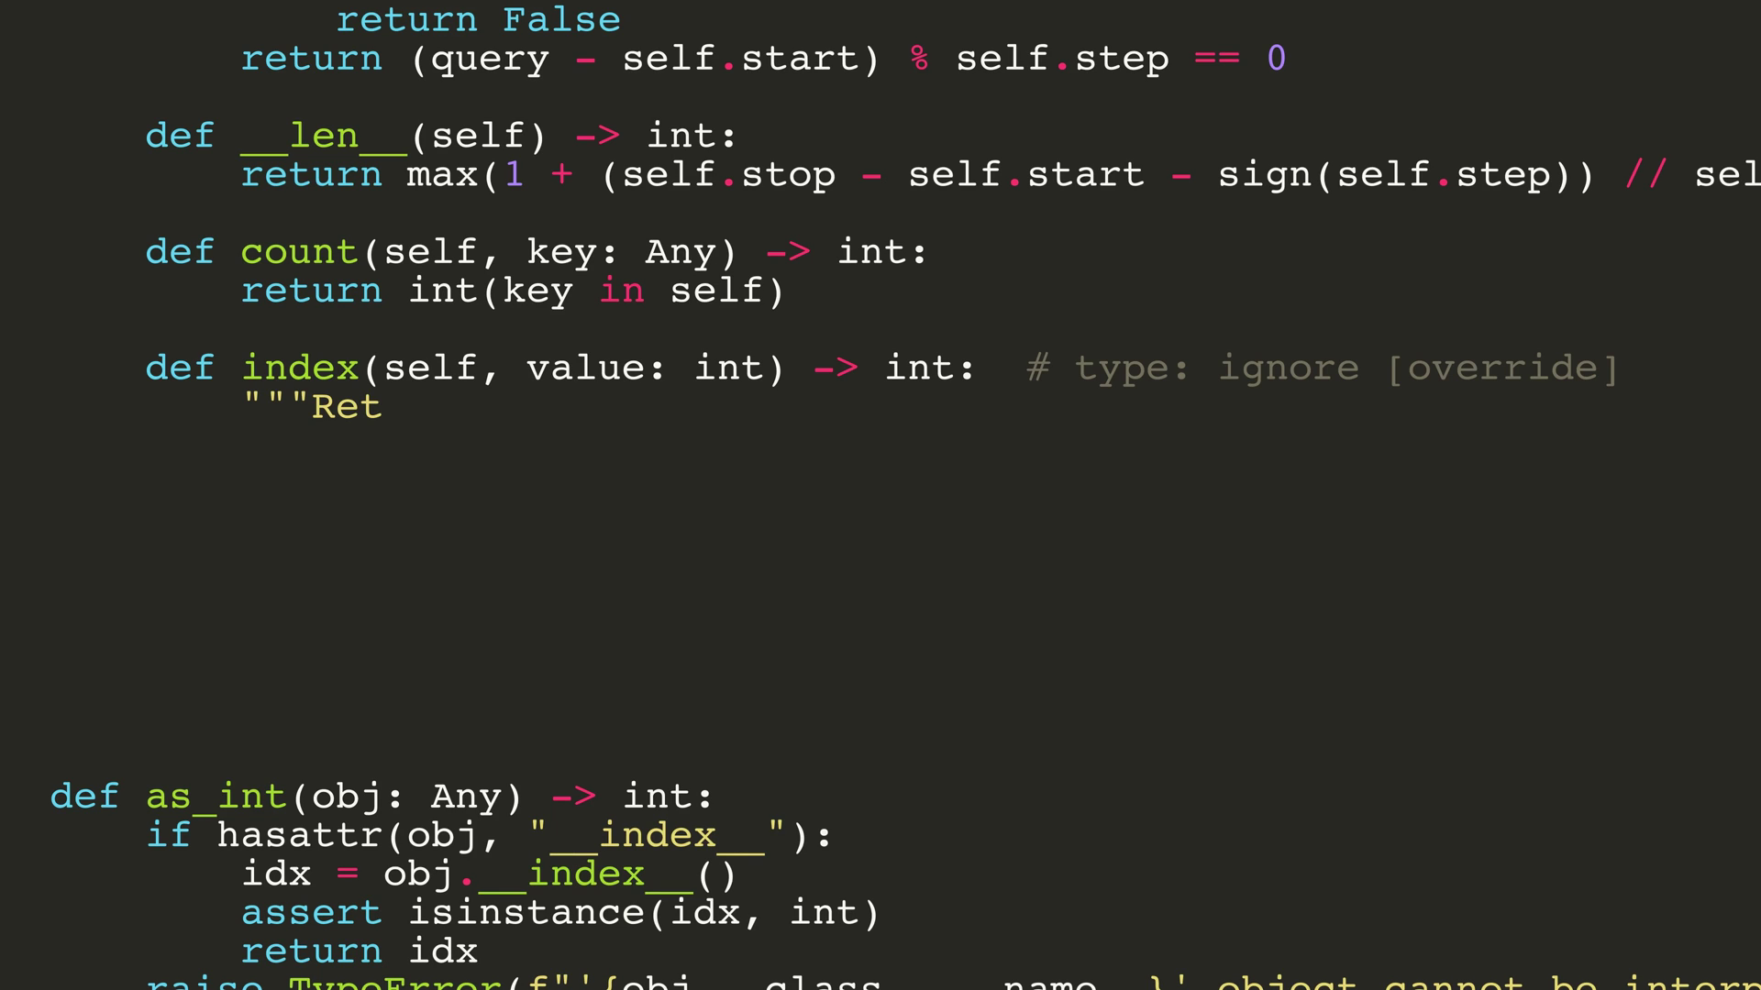
pyautogui.write('urn index of value.')
pyautogui.press('Return')
pyautogui.press('Return')
pyautogui.write('Raise ValueError')
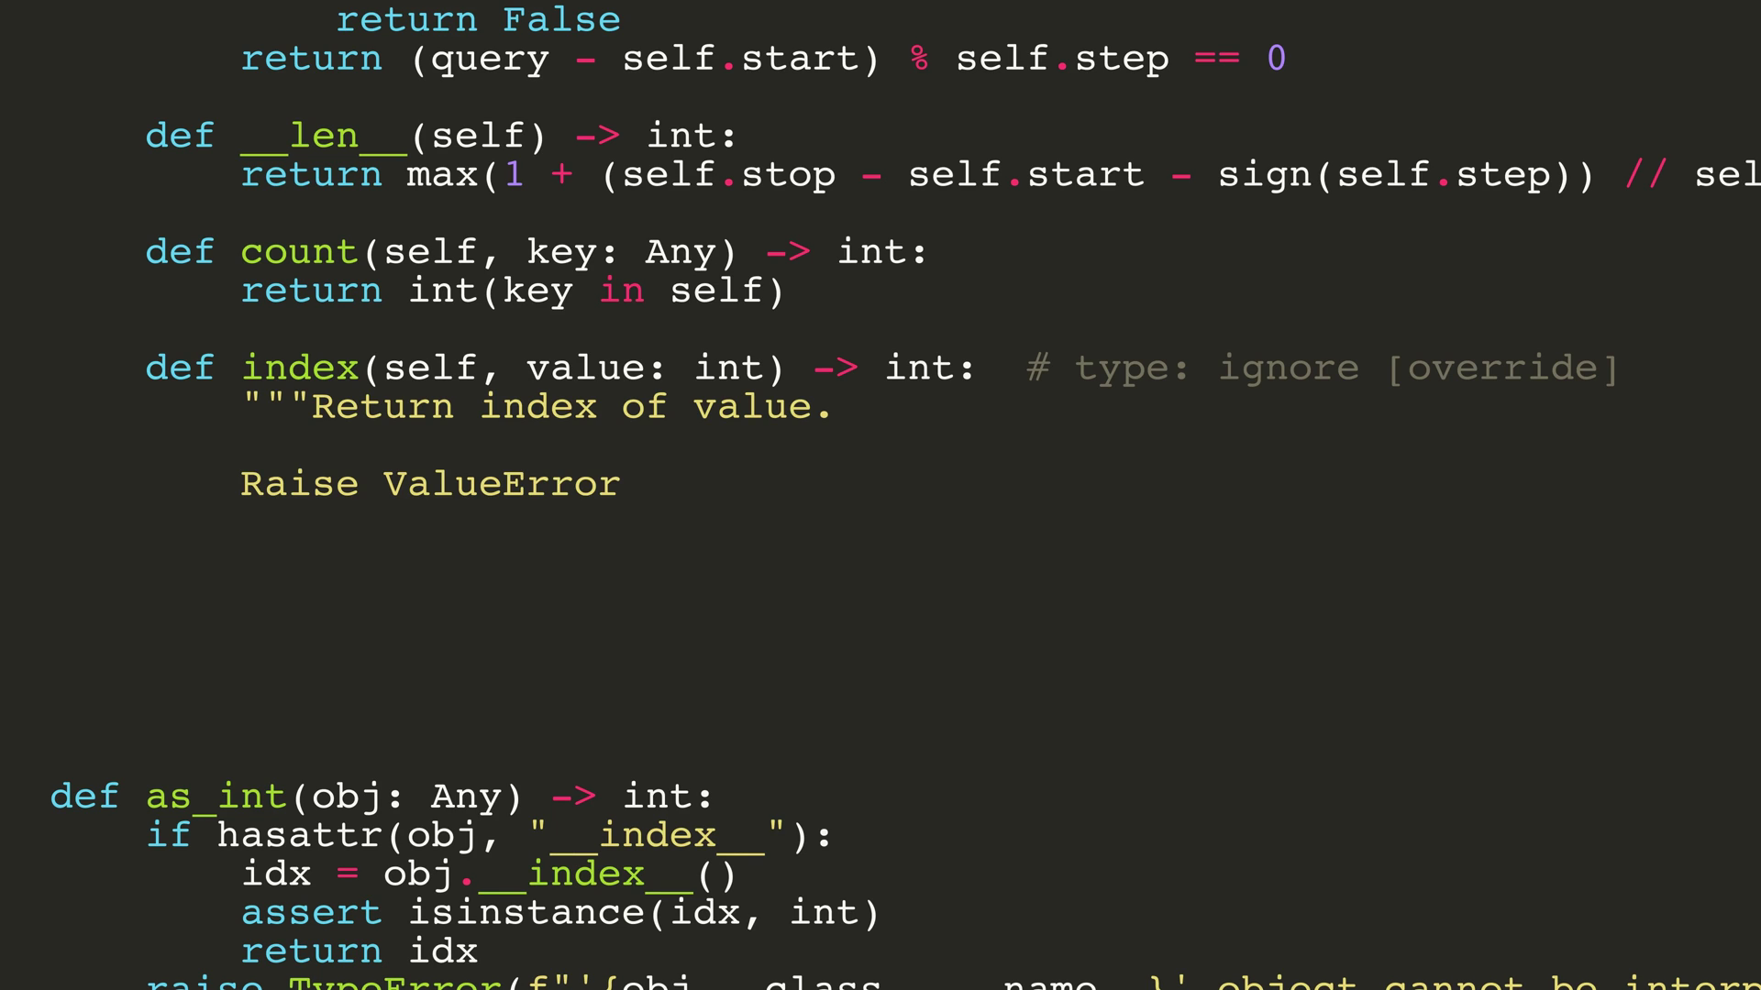
pyautogui.write(' if the value is not present.')
pyautogui.press('Return')
pyautogui.write('"""')
pyautogui.press('Return')
pyautogui.write('value not in self:')
pyautogui.press('Return')
pyautogui.write('raise ValueError(f"{va')
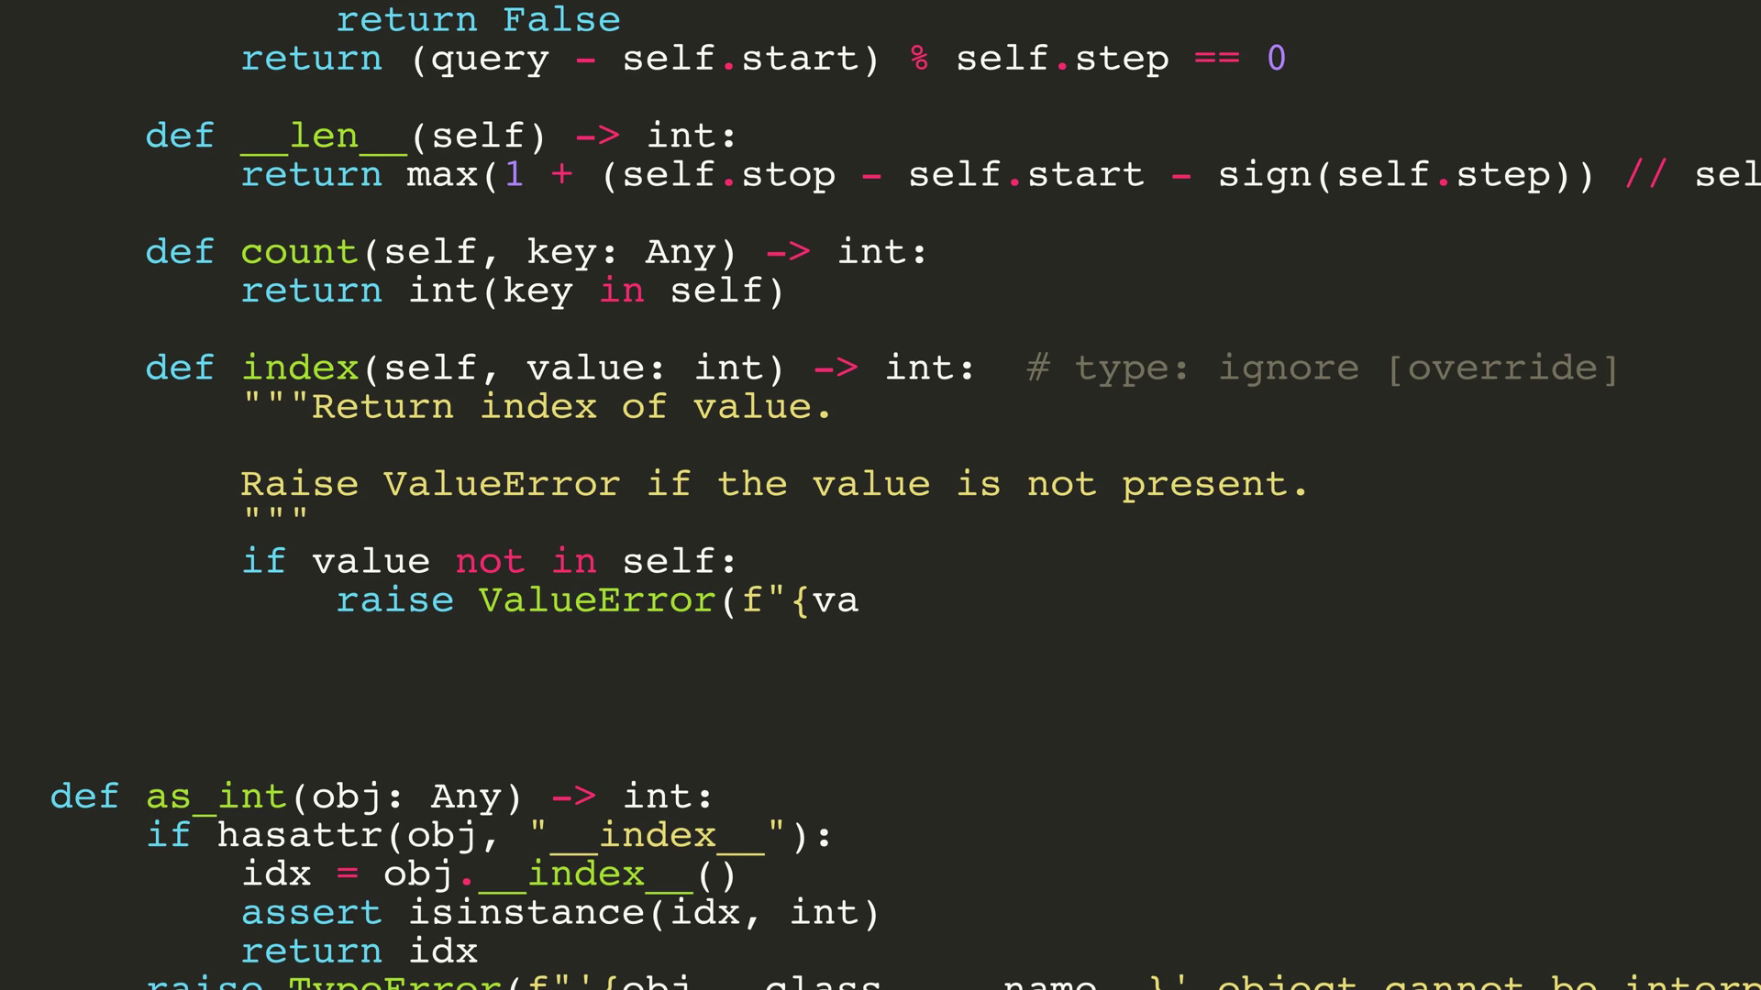
pyautogui.write('lue} is not in range")')
pyautogui.press('Return')
pyautogui.press('Return')
pyautogui.write('return (value')
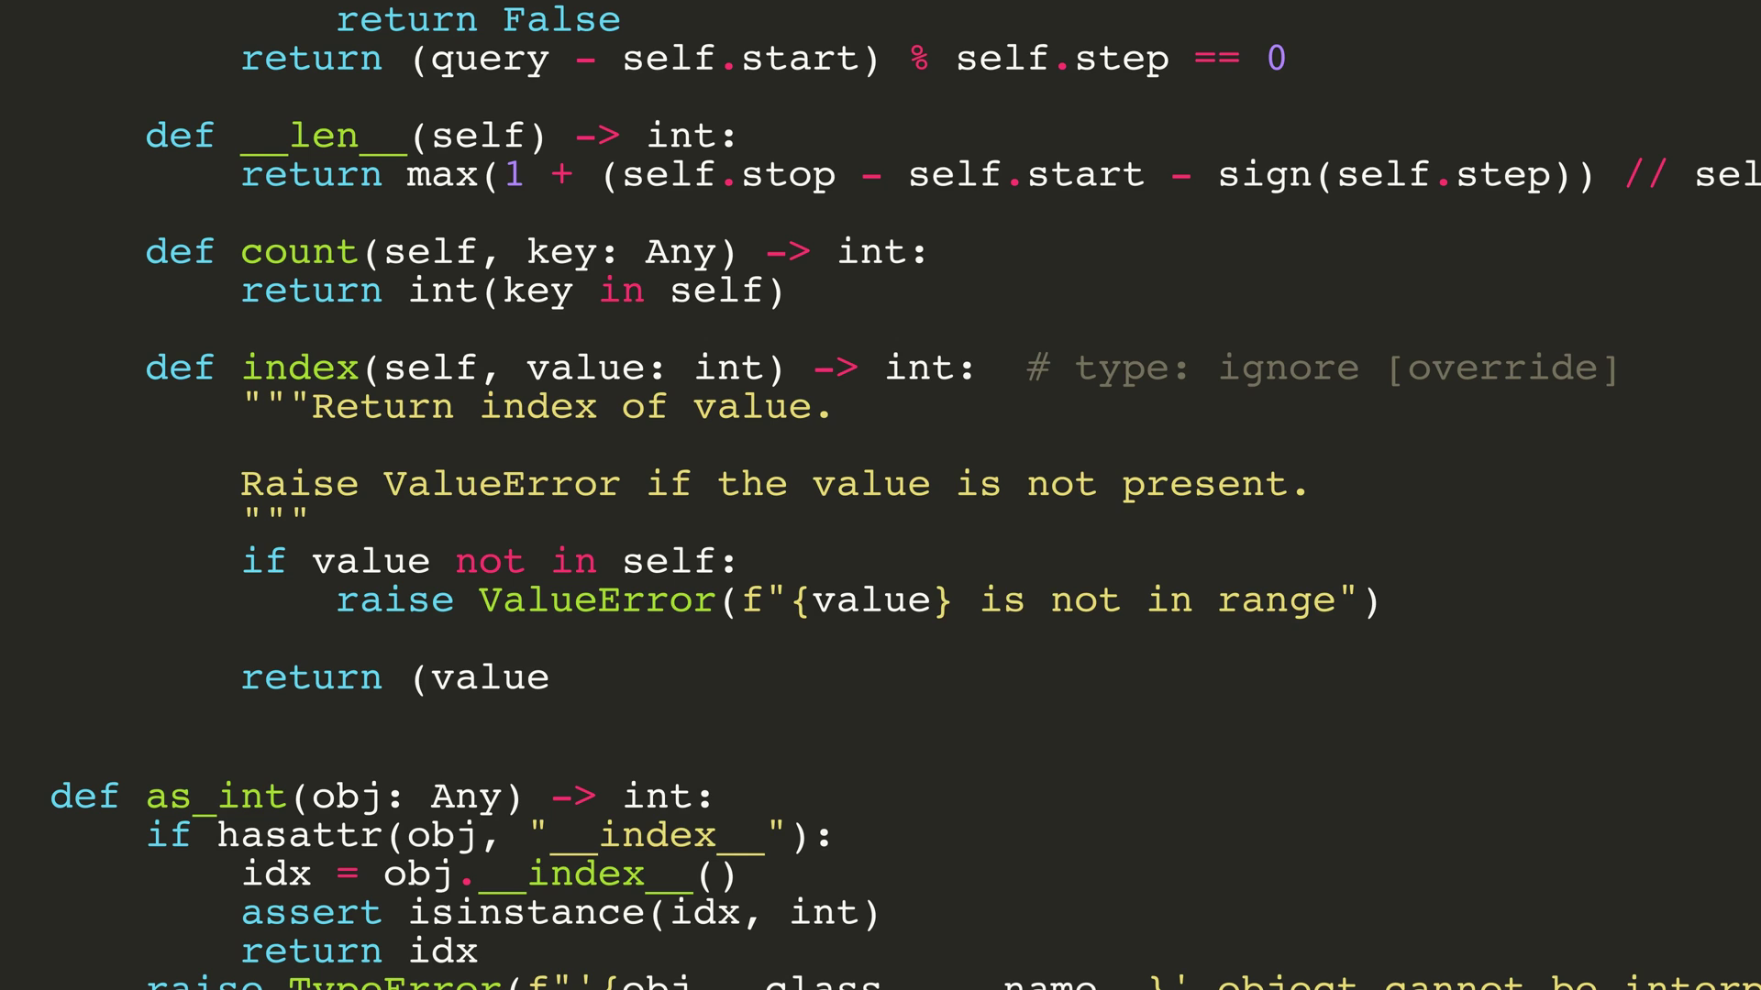
pyautogui.write(' - self.start) // self.step')
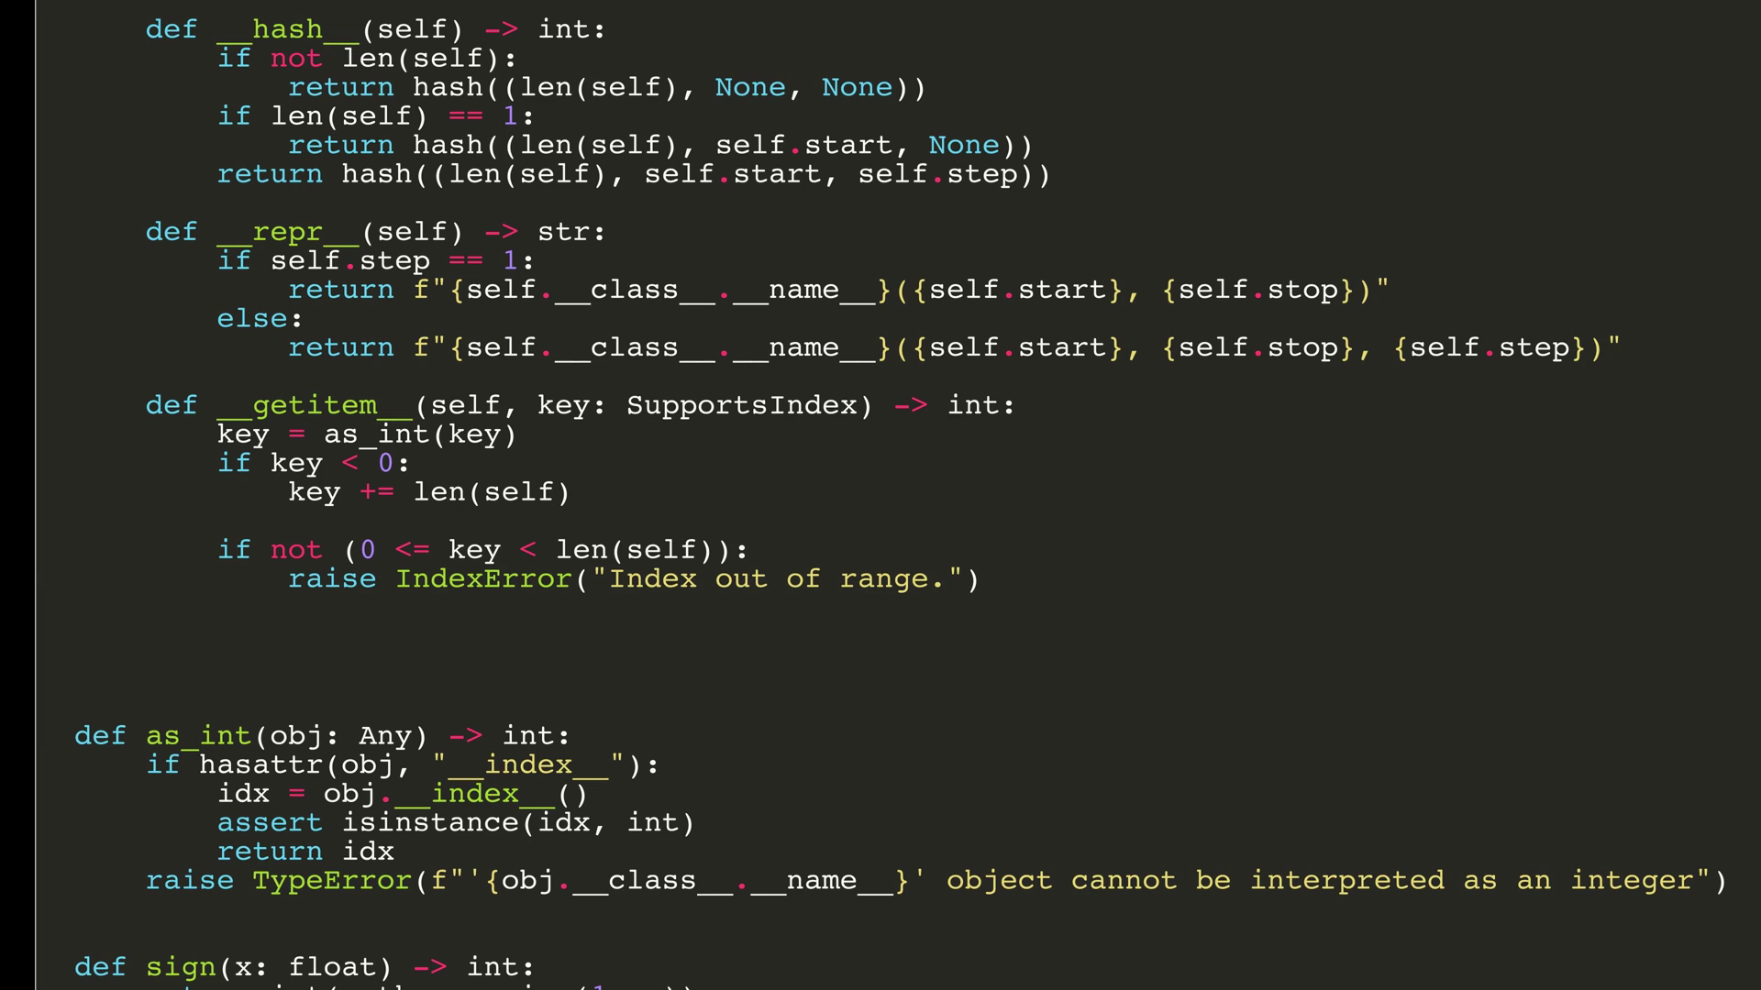
pyautogui.write('return self.start + key * self.step')
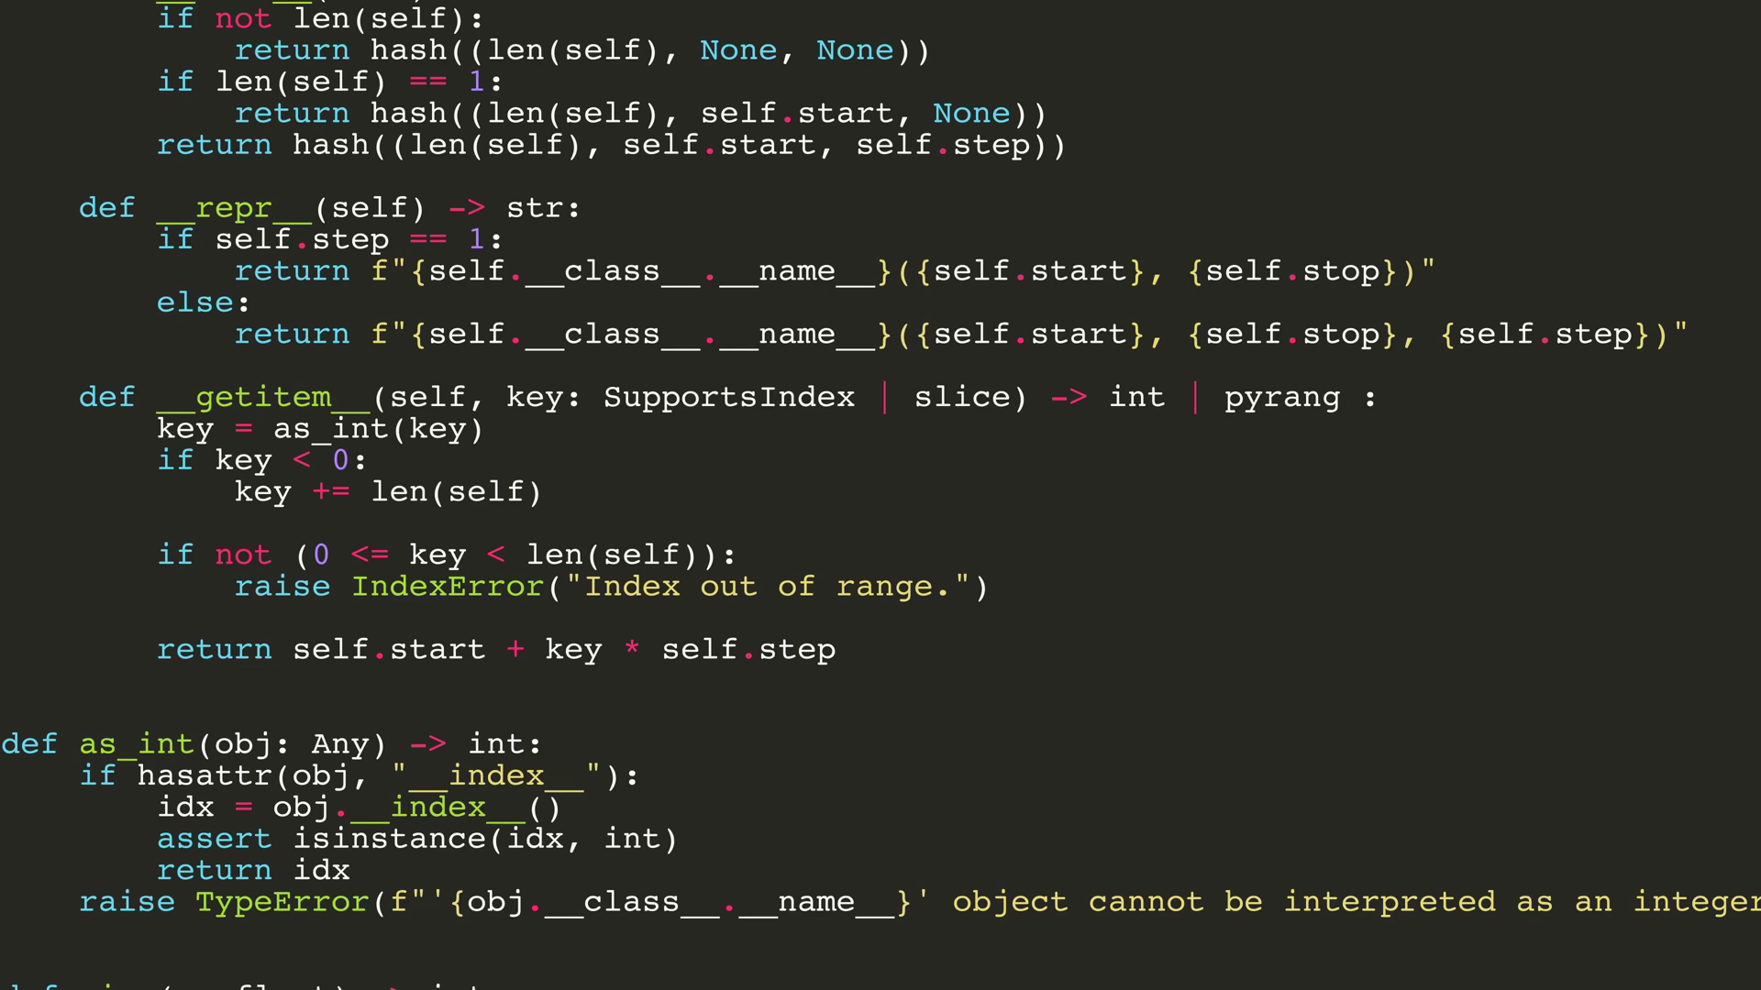
pyautogui.press('Return')
pyautogui.press('Return')
pyautogui.press('Return')
pyautogui.press('Return')
pyautogui.press('Return')
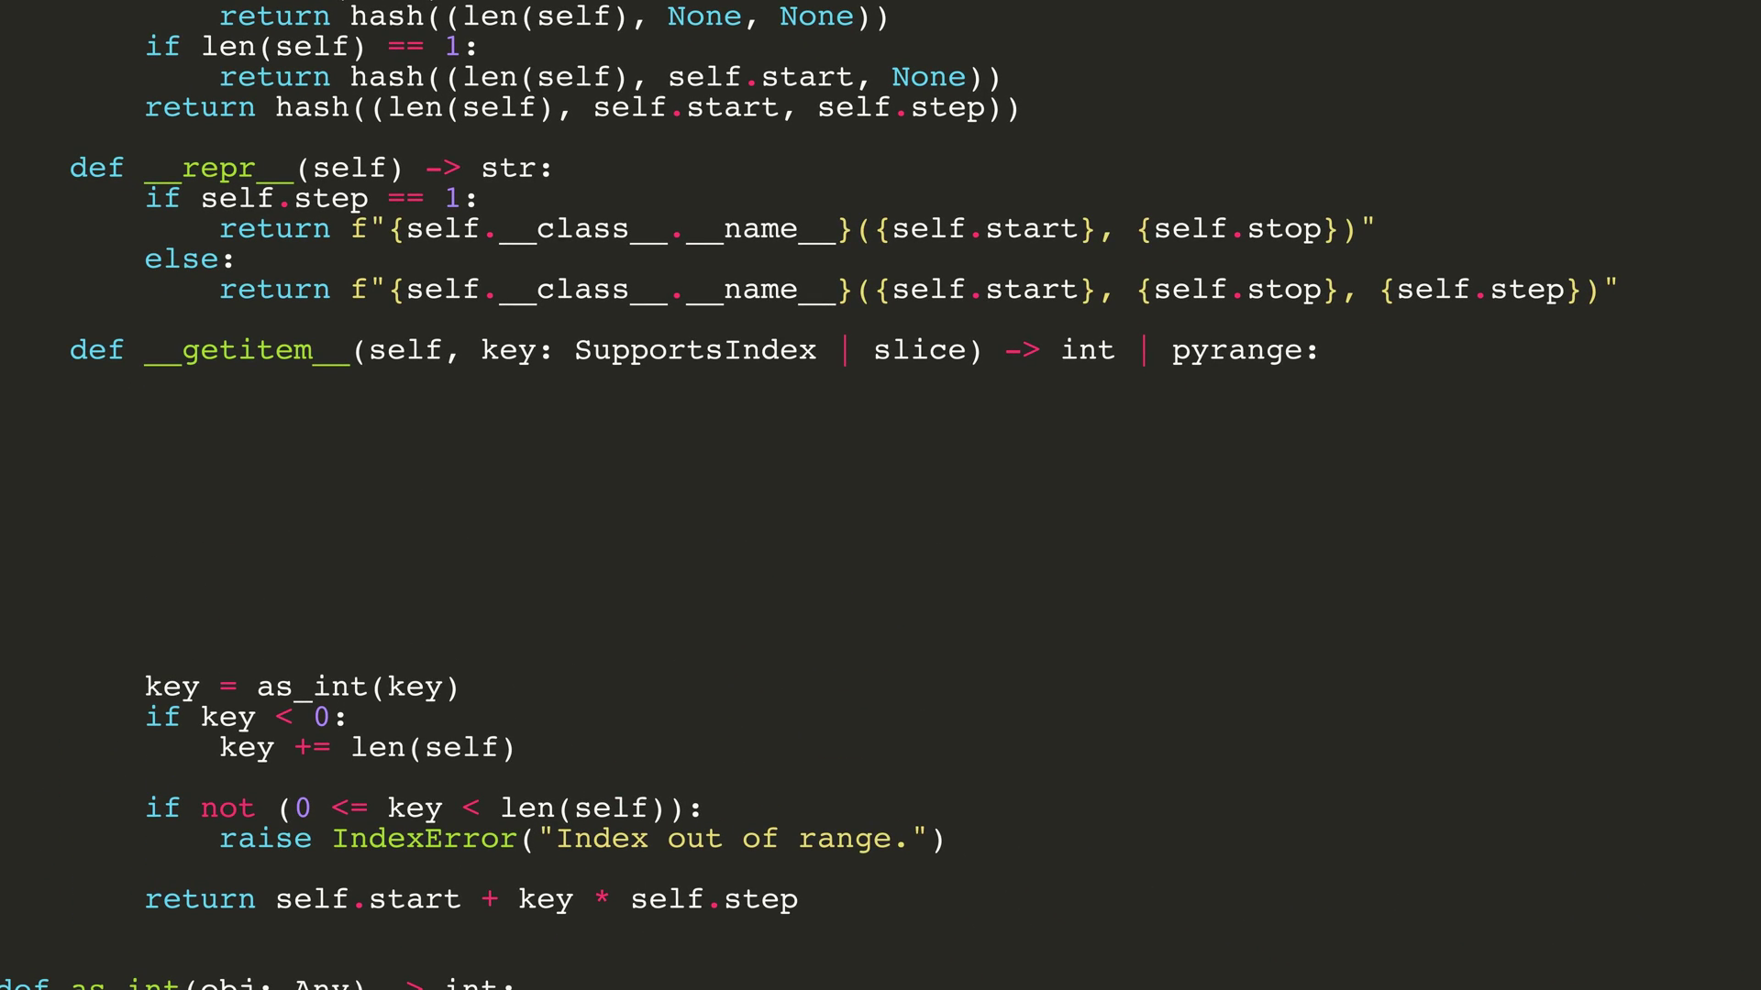
pyautogui.write('if isinstance(key, slice):     # Call a helper function to handl')
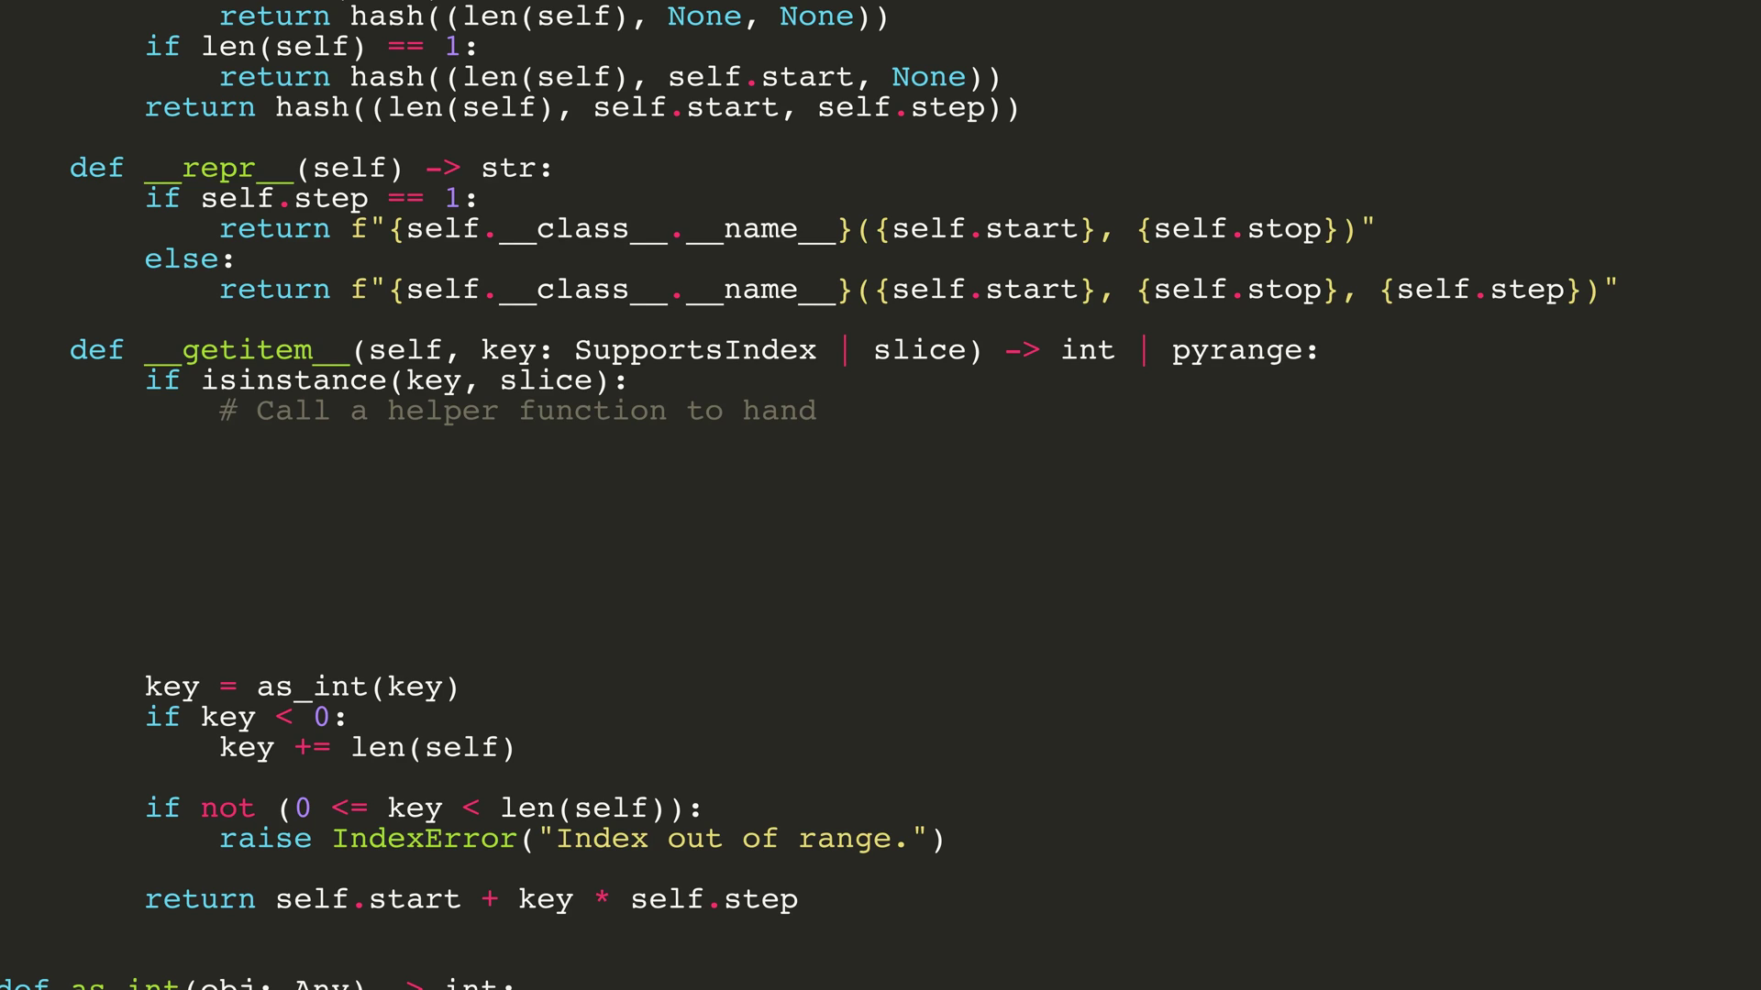
pyautogui.write('e the ugly details of simultaneou')
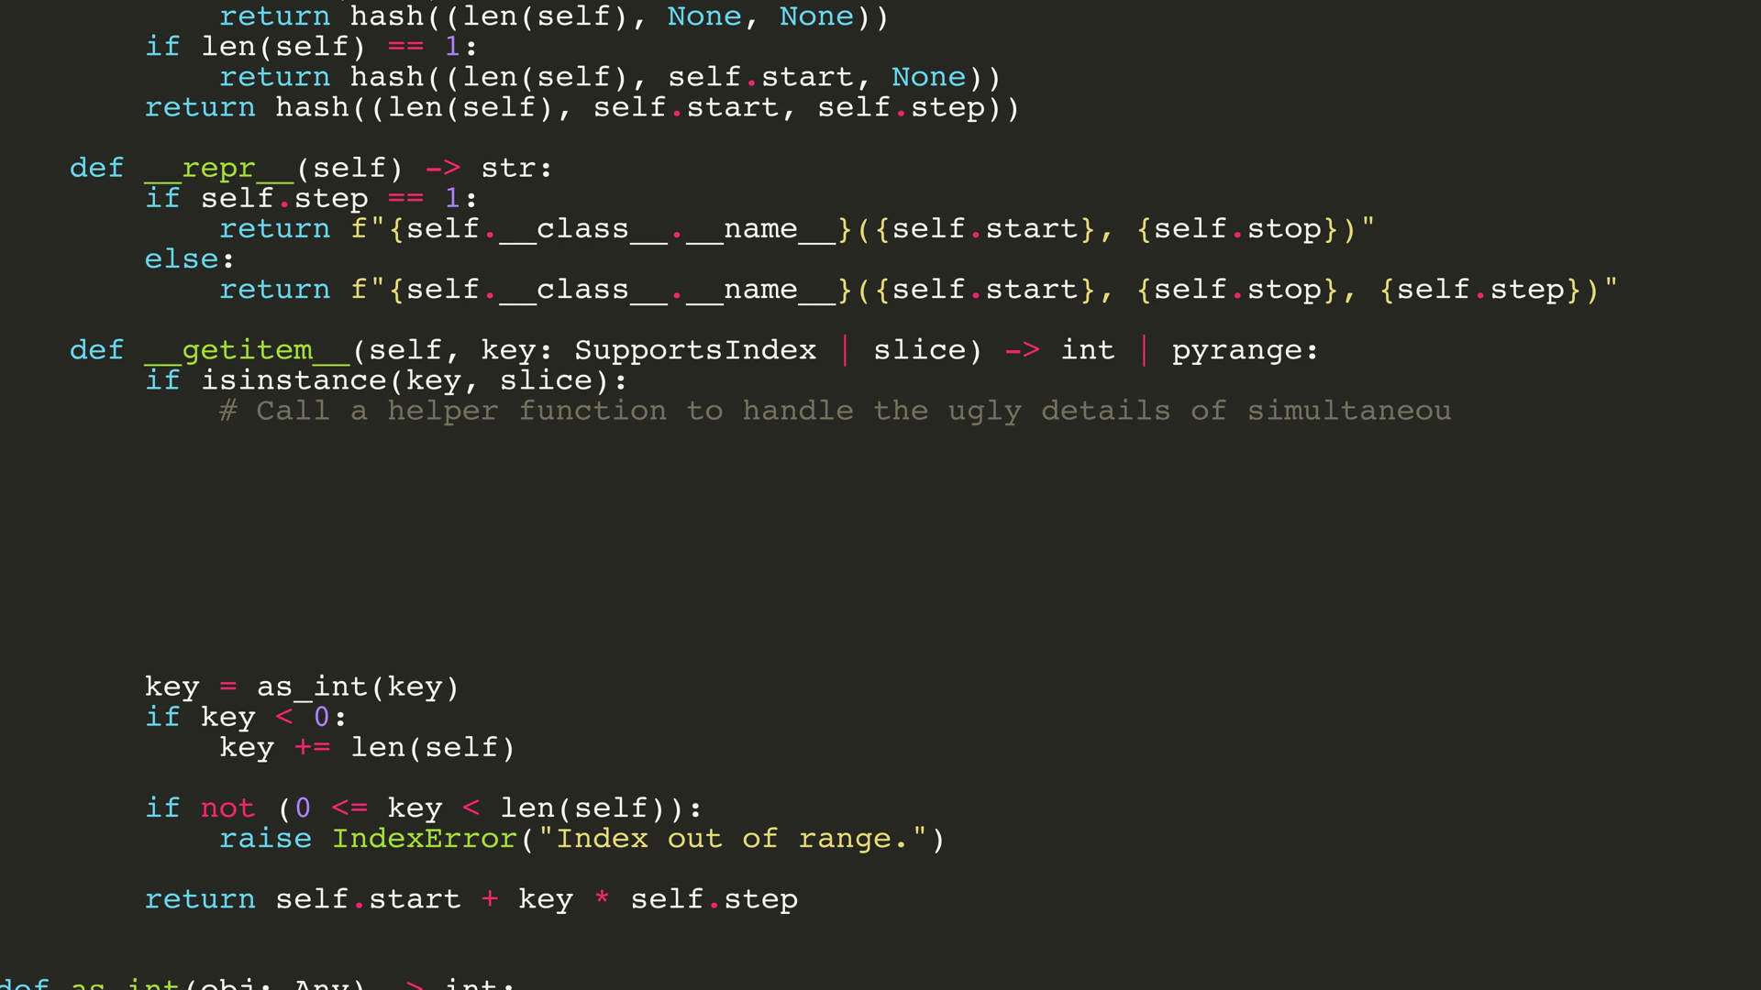
pyautogui.write('sly     # replacing None-values and clamping the slice to the extent')
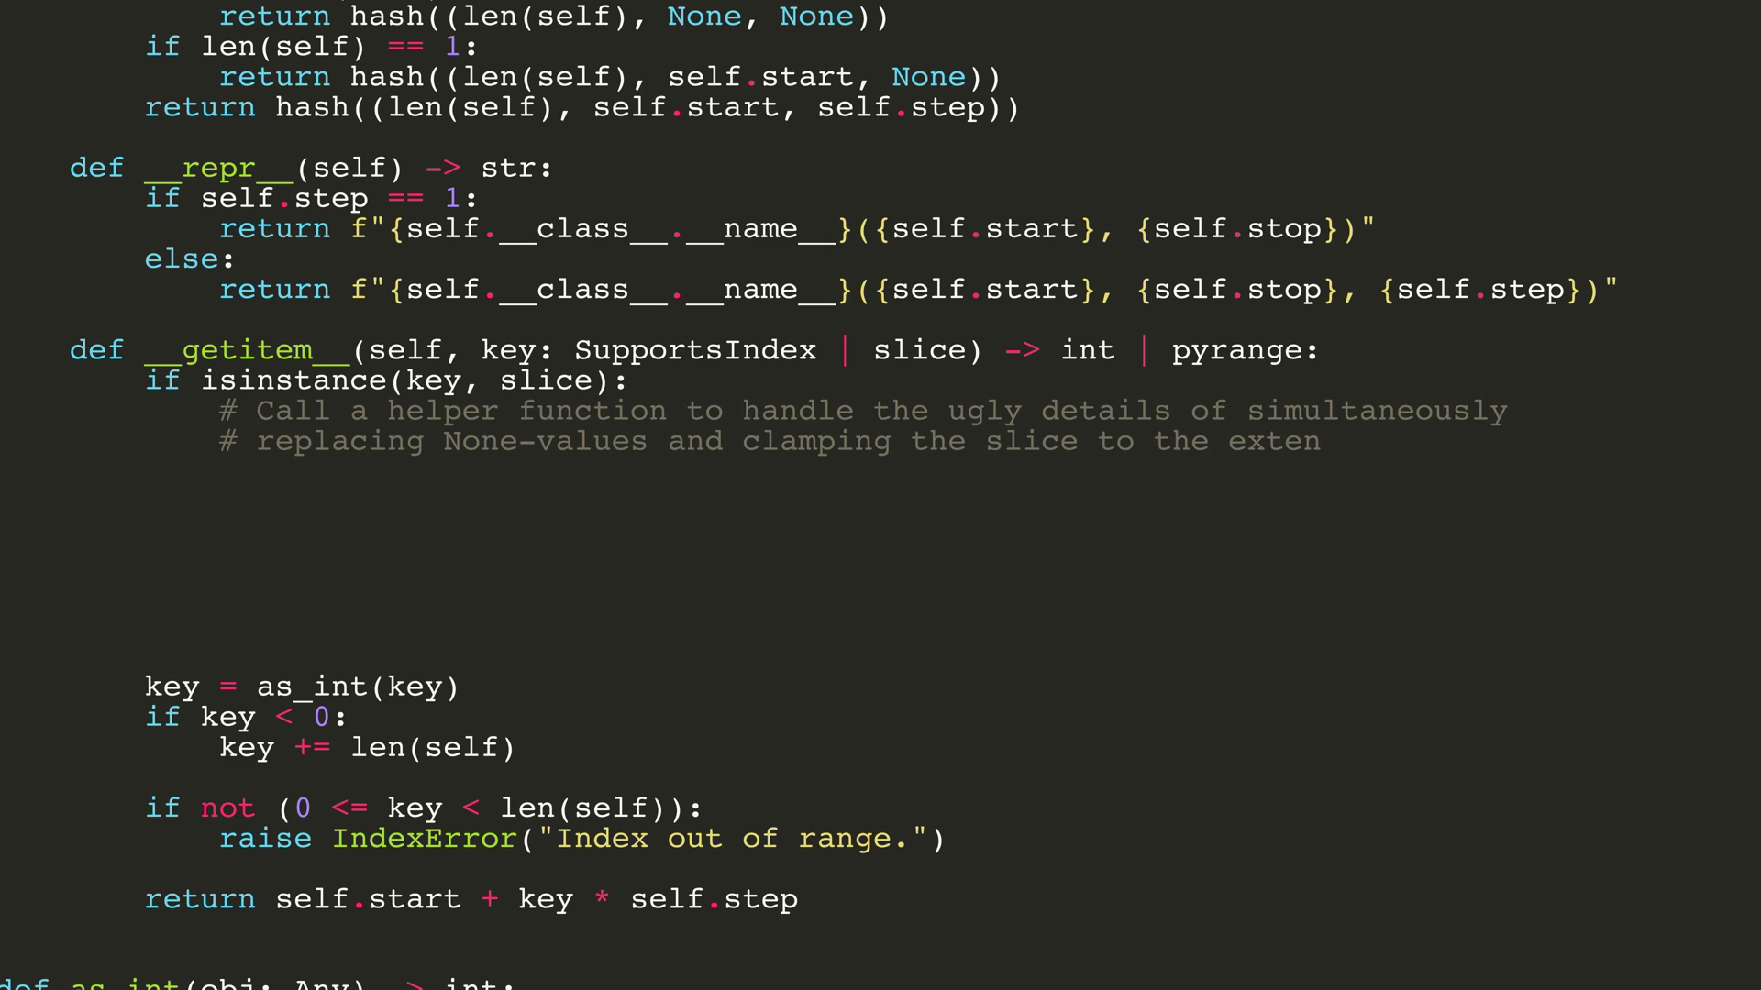
pyautogui.write('s of the range.')
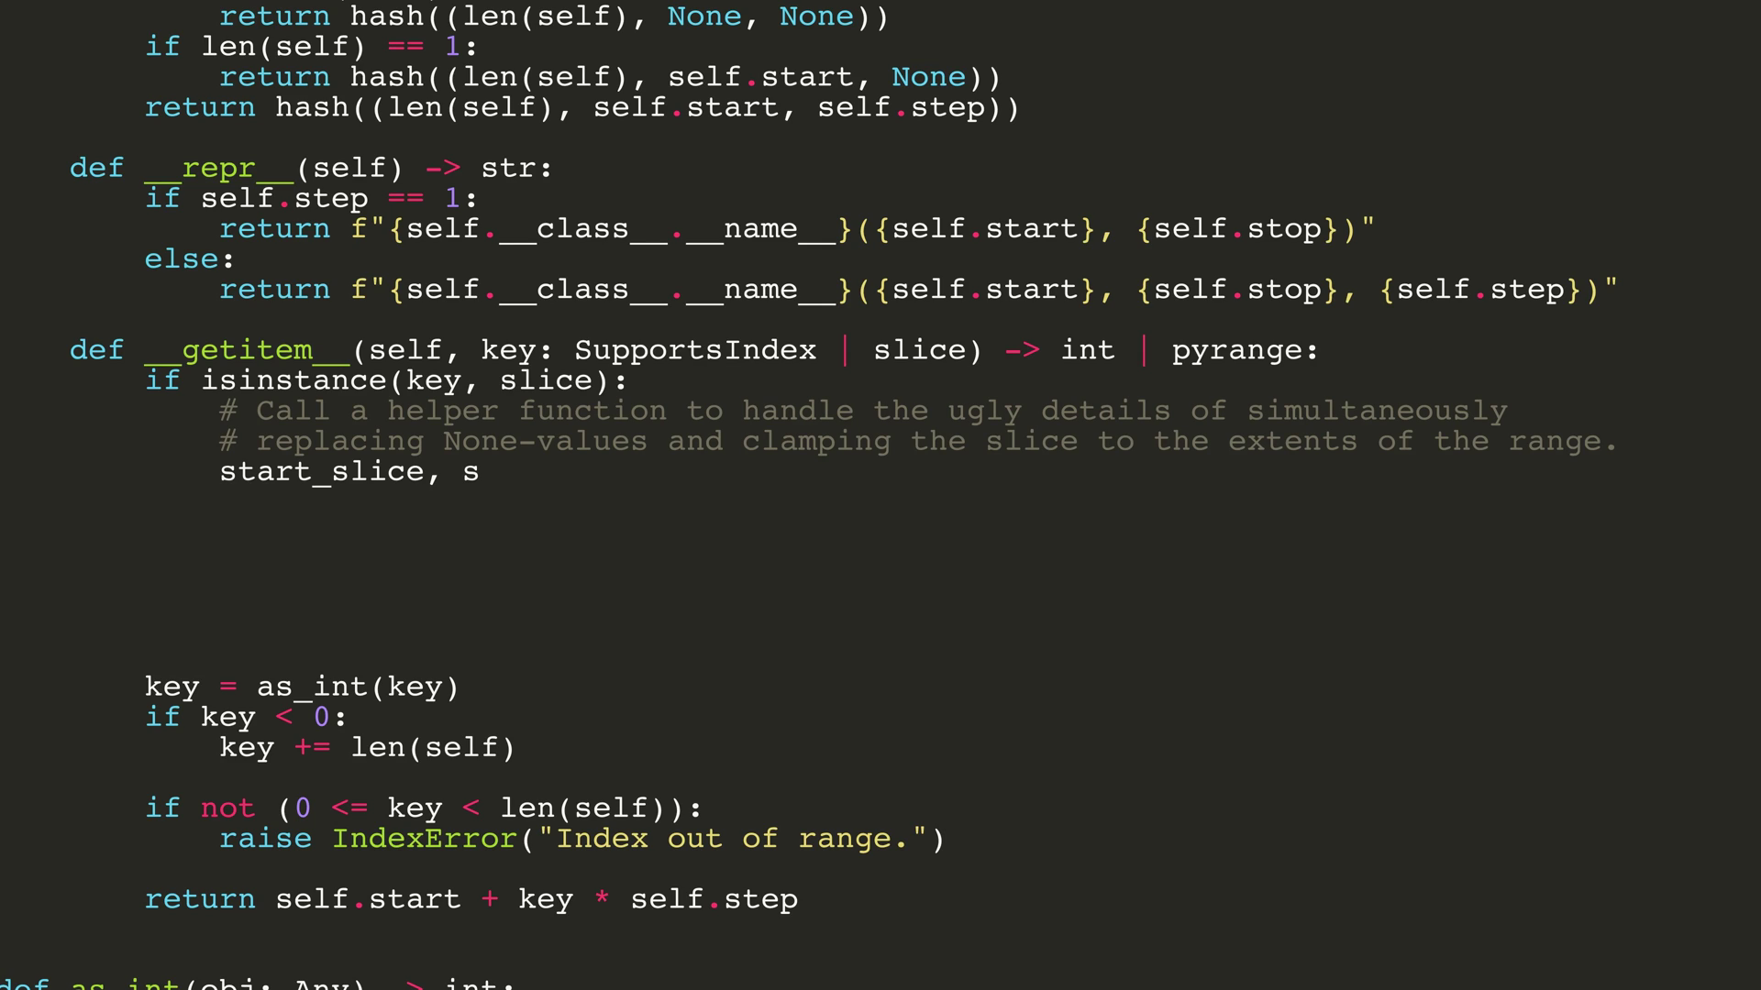
pyautogui.write('     start_slice, stop_slice, step_slice = key.indic')
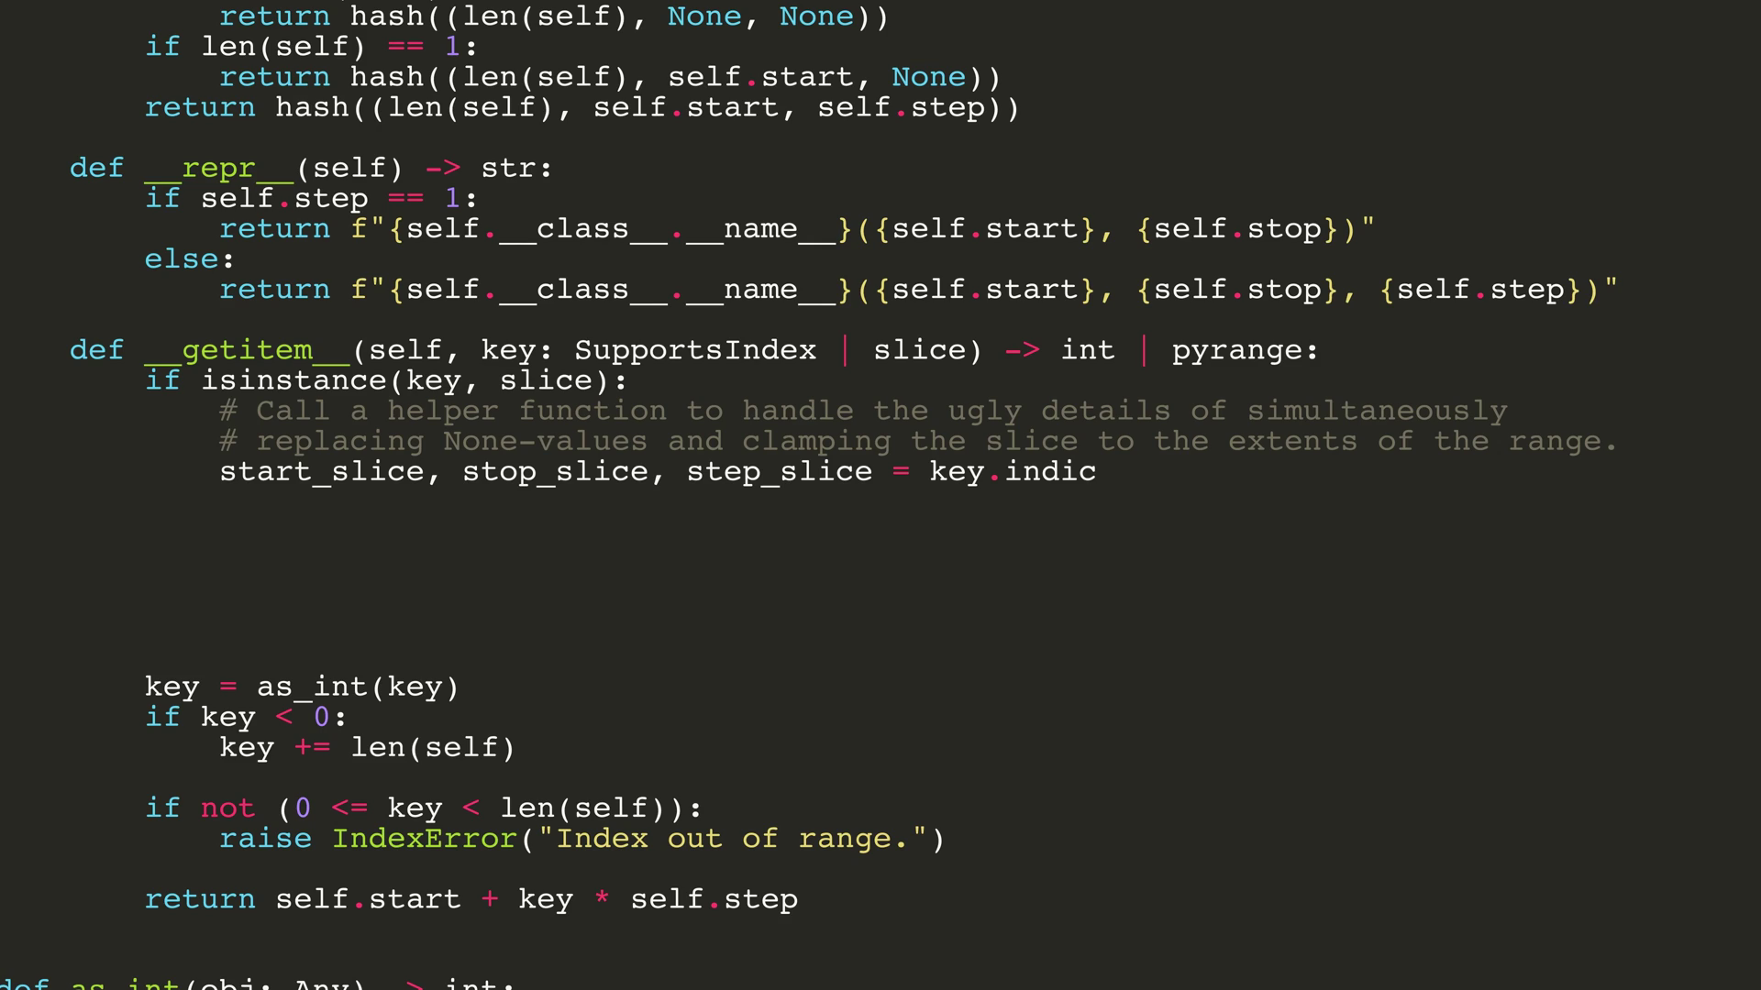
pyautogui.write('es(len(self))')
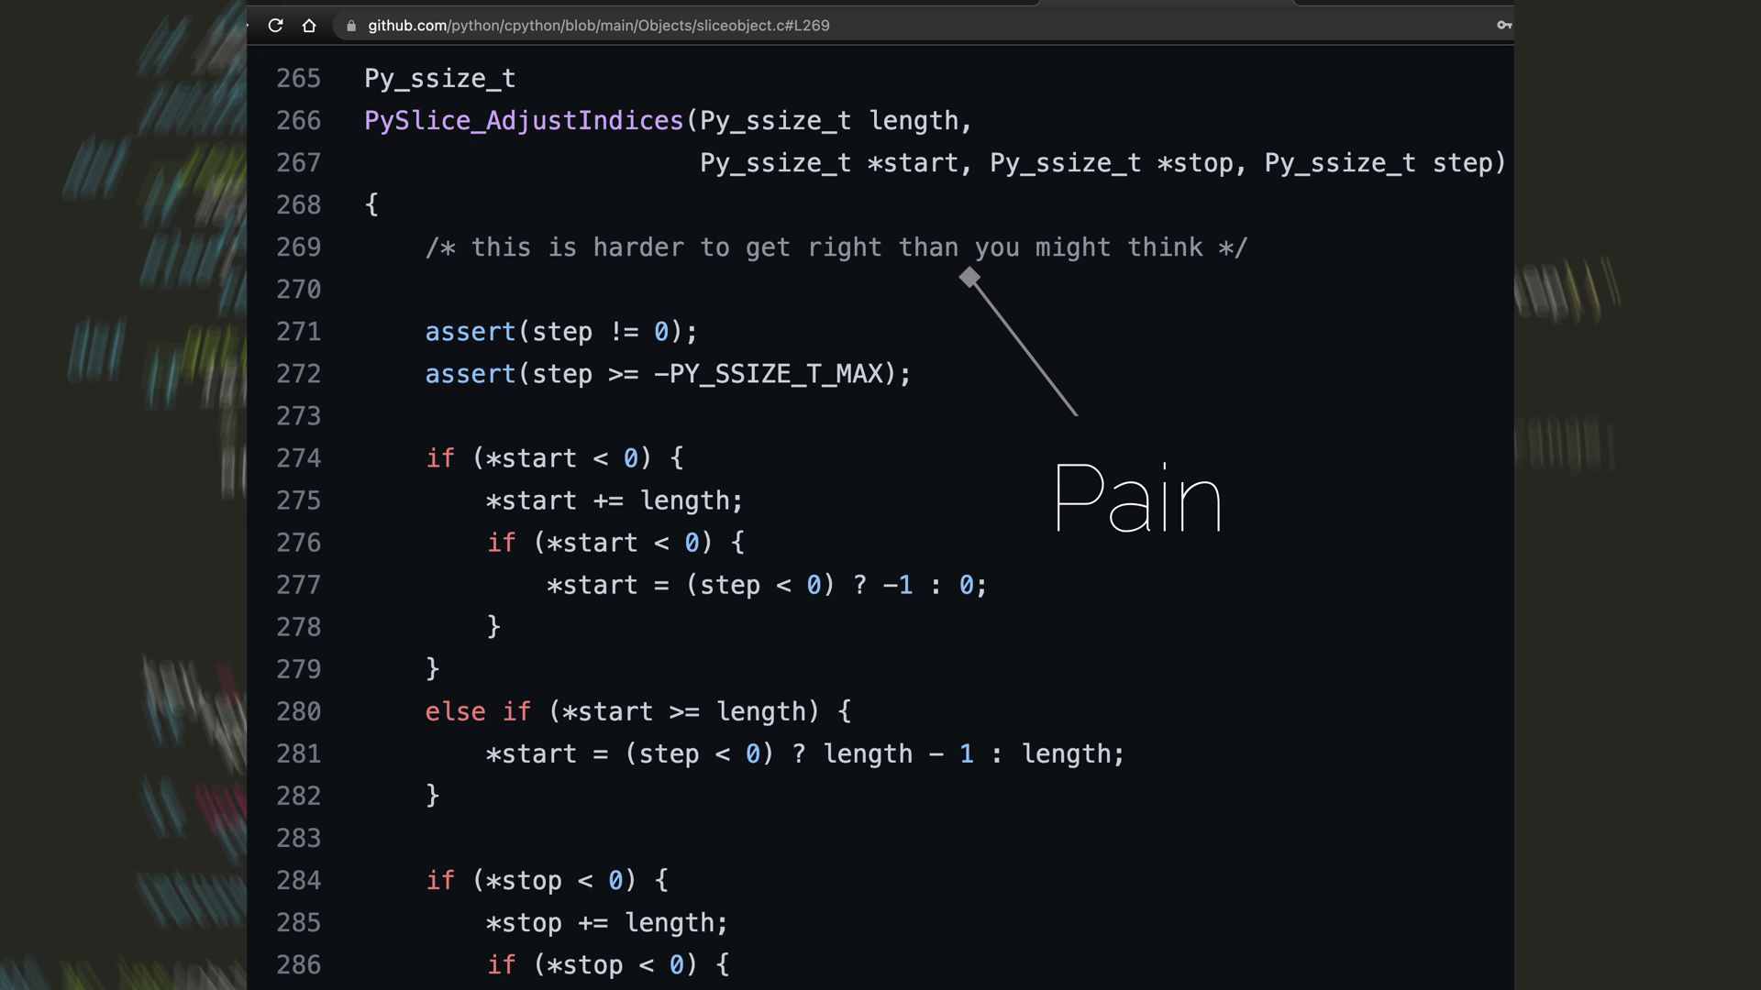
pyautogui.write('return pyrange(')
# Return pyrange(self.start + self.step * start_slice, ...) in the slice branch, one argument per line
pyautogui.press('Return')
pyautogui.write('self.st')
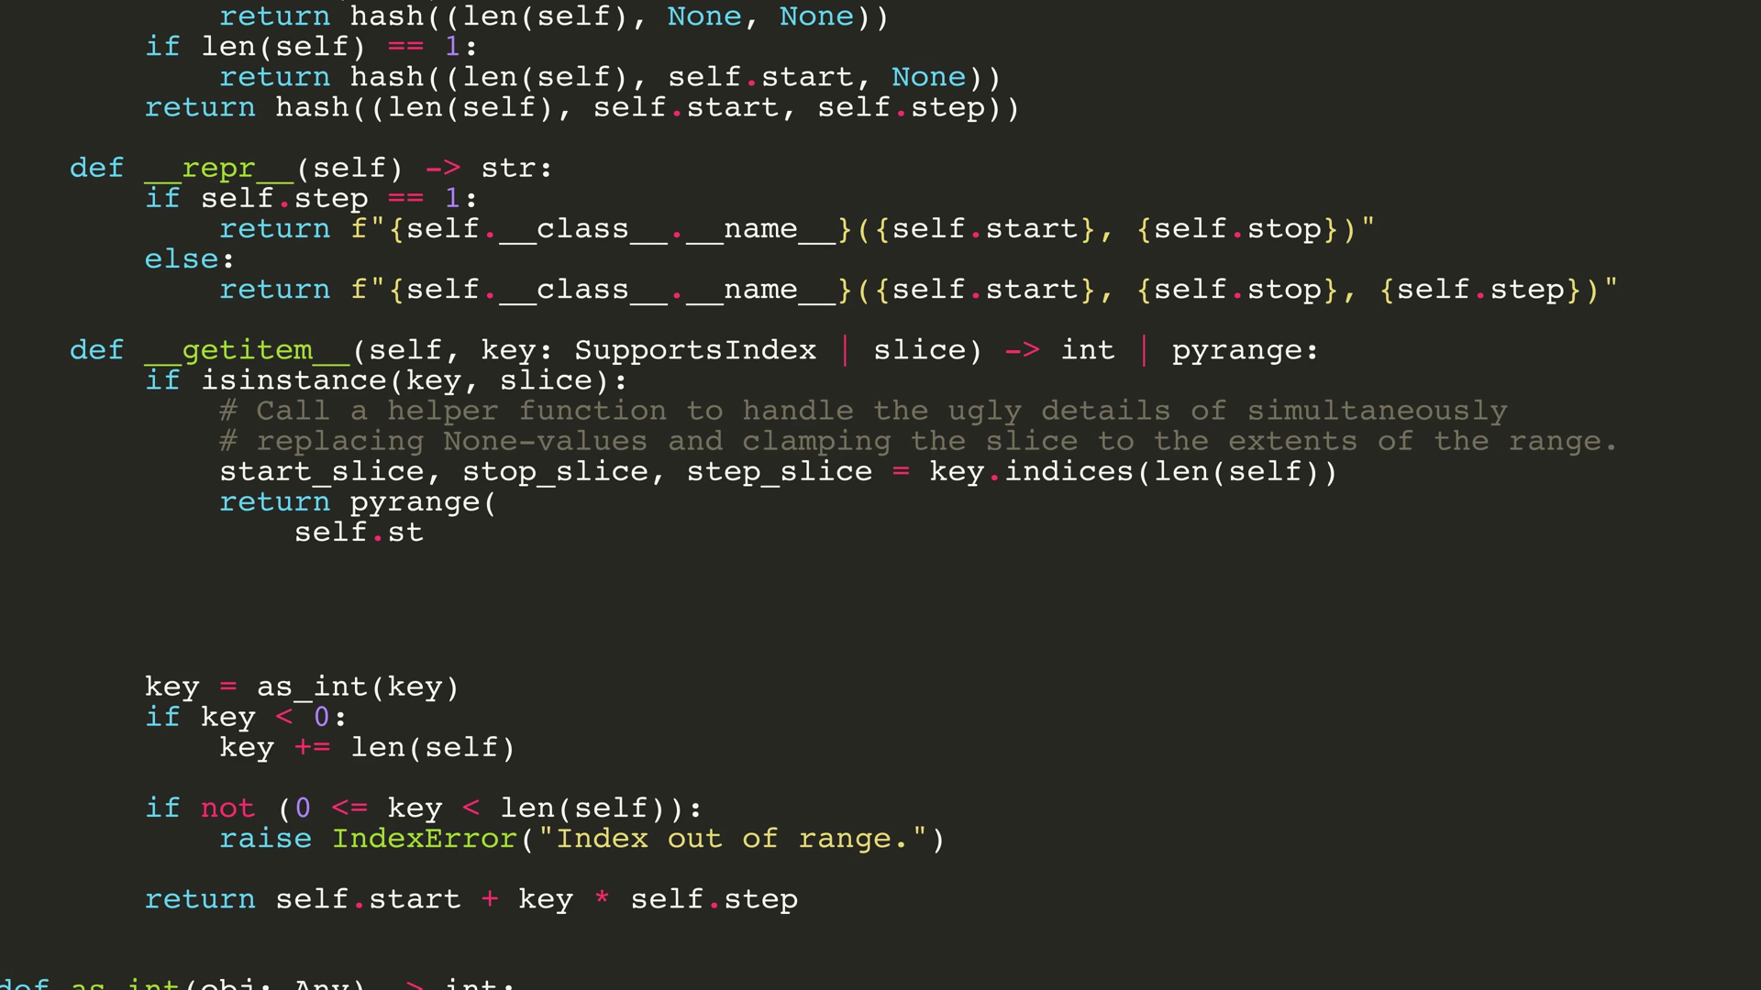
pyautogui.write('art + self.step * start_slice,')
pyautogui.write('elf.start + self.step * stop_slic')
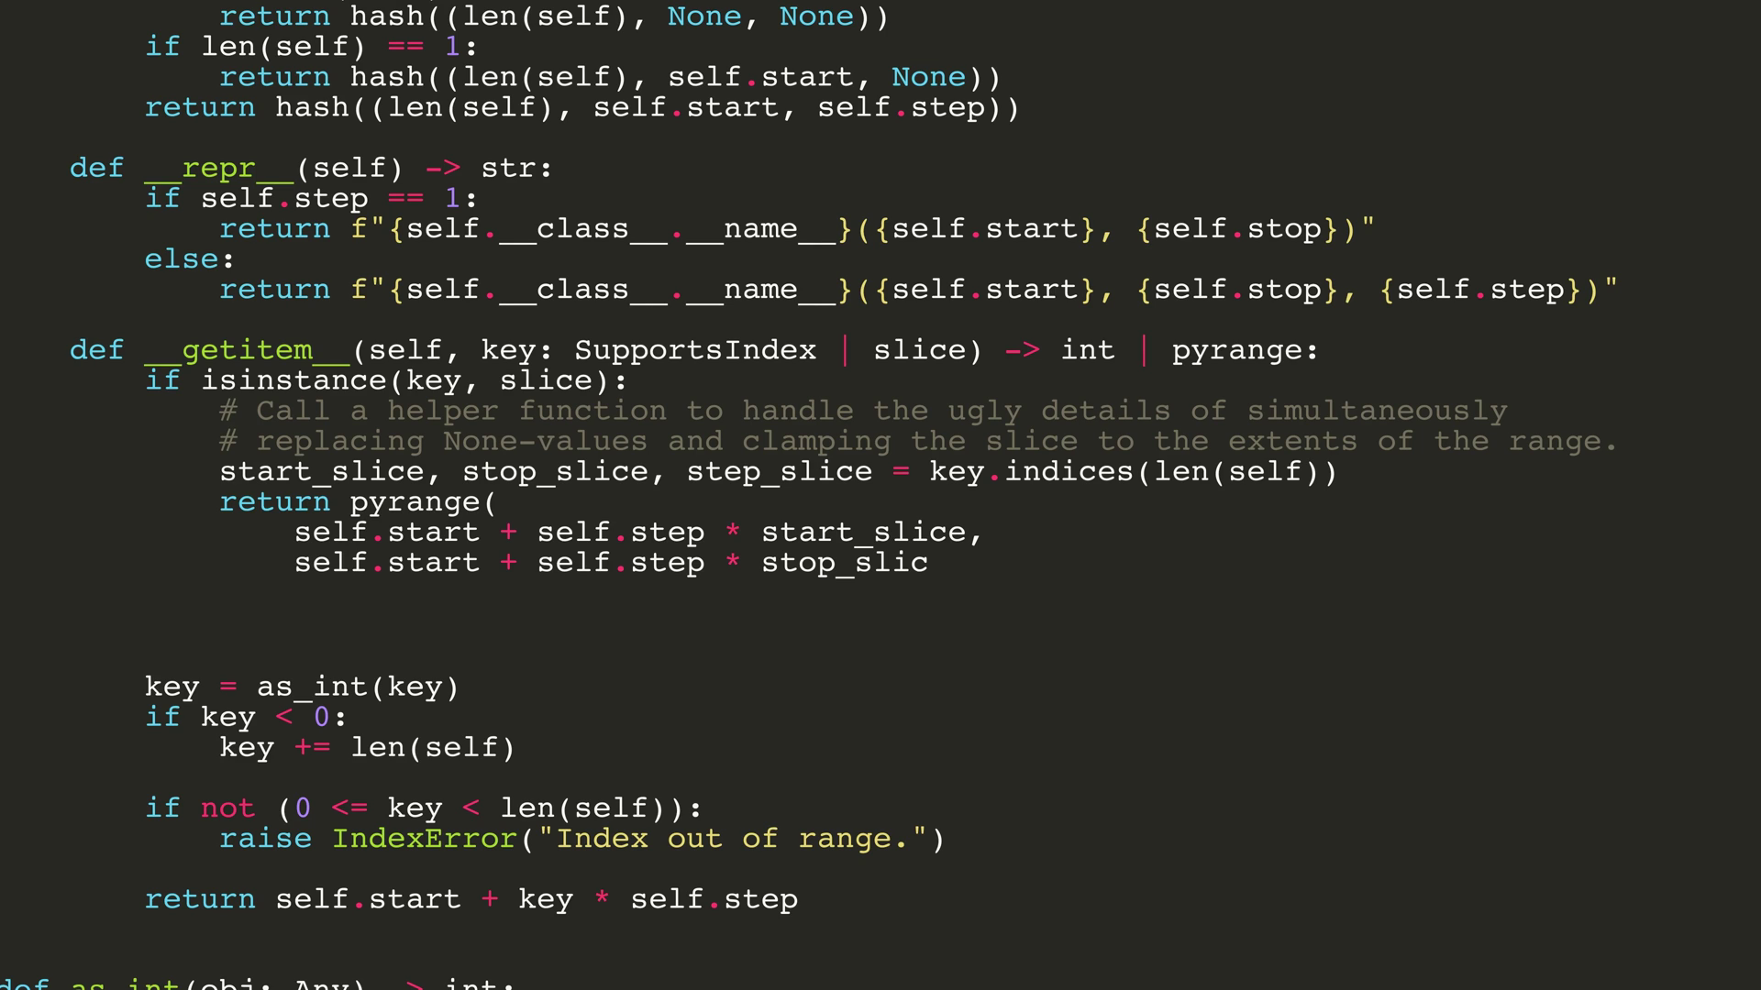
pyautogui.write('self.step * s')
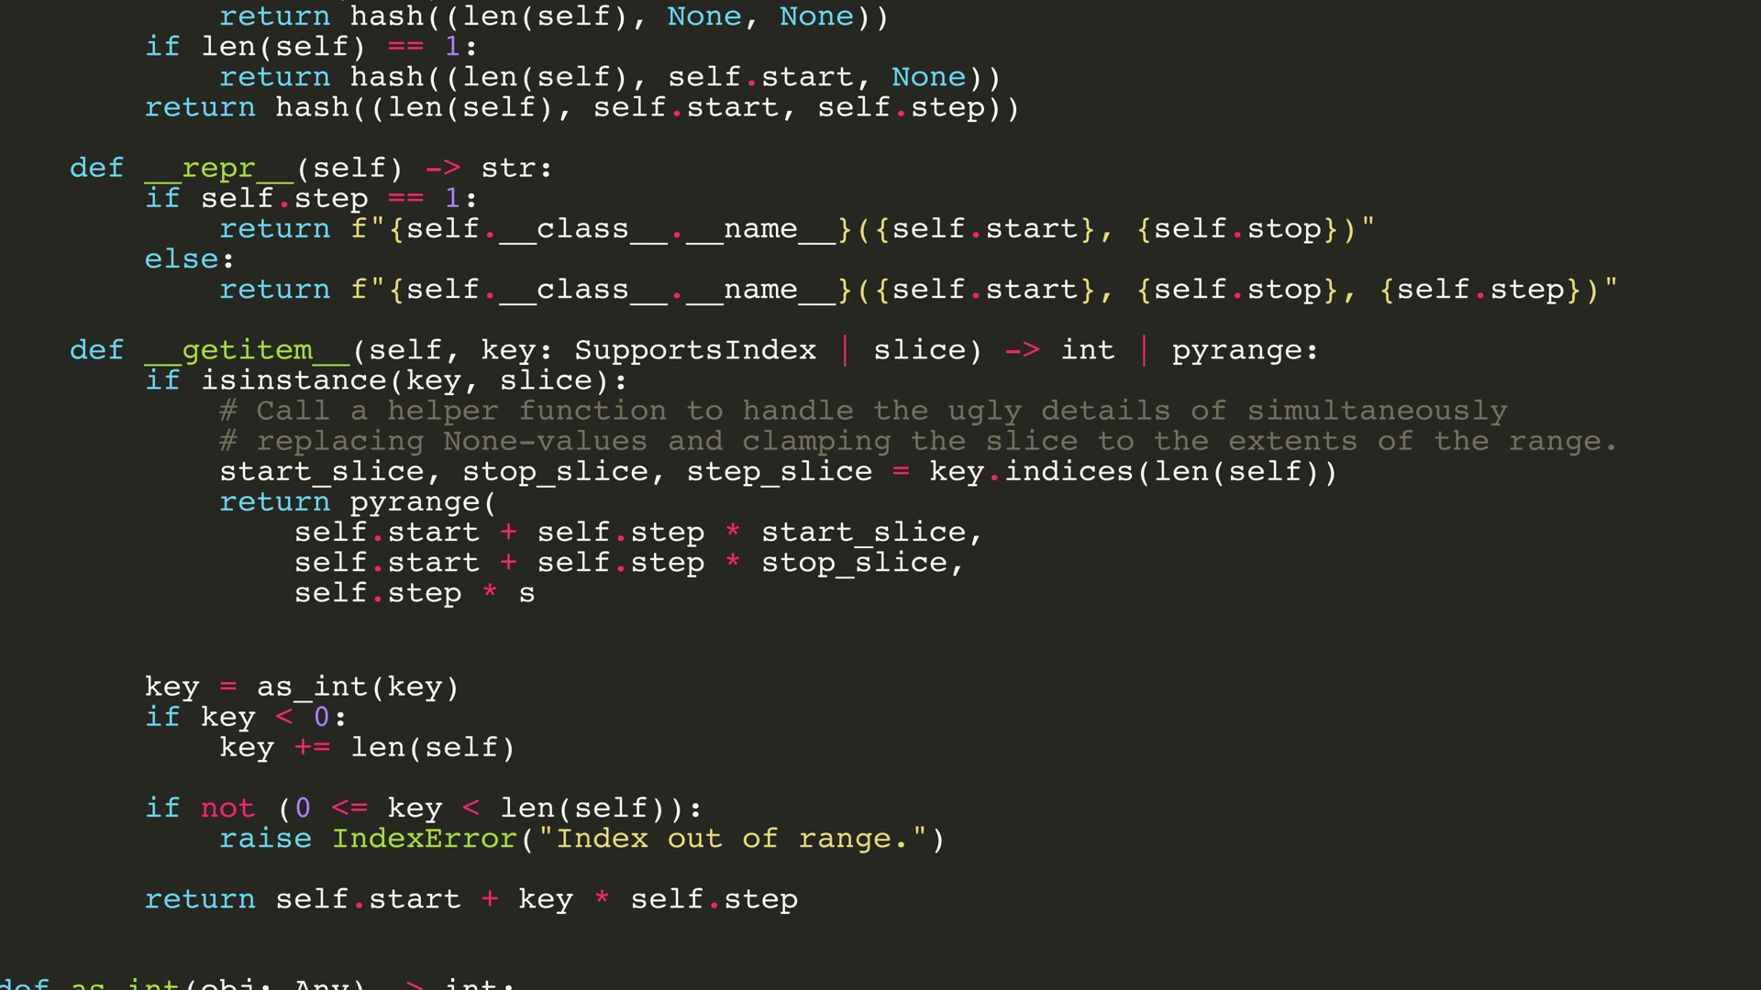